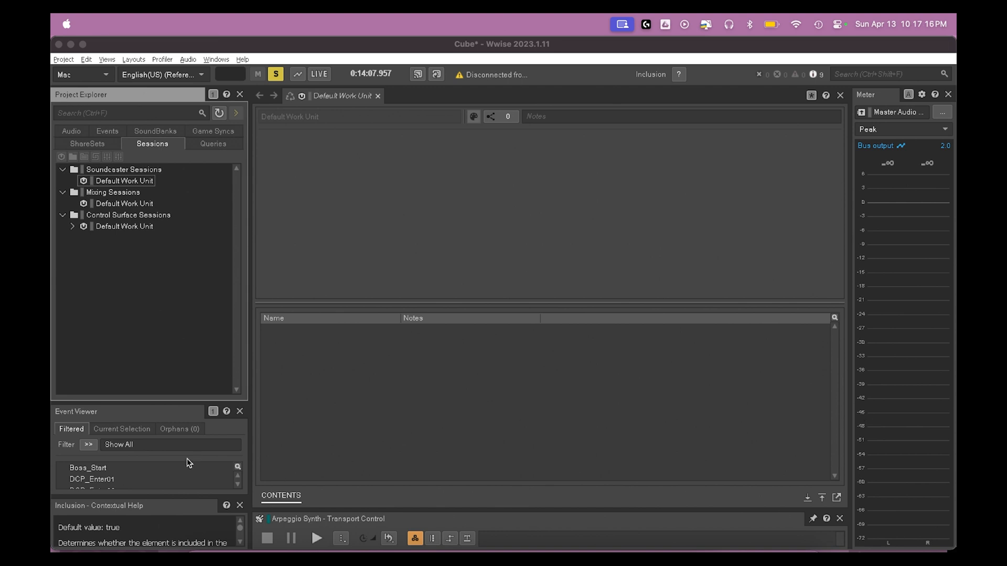
# Switch to the Audiokinetic Launcher, view its home page, and open the list of installed Wwise versions
pyautogui.click(287, 217)
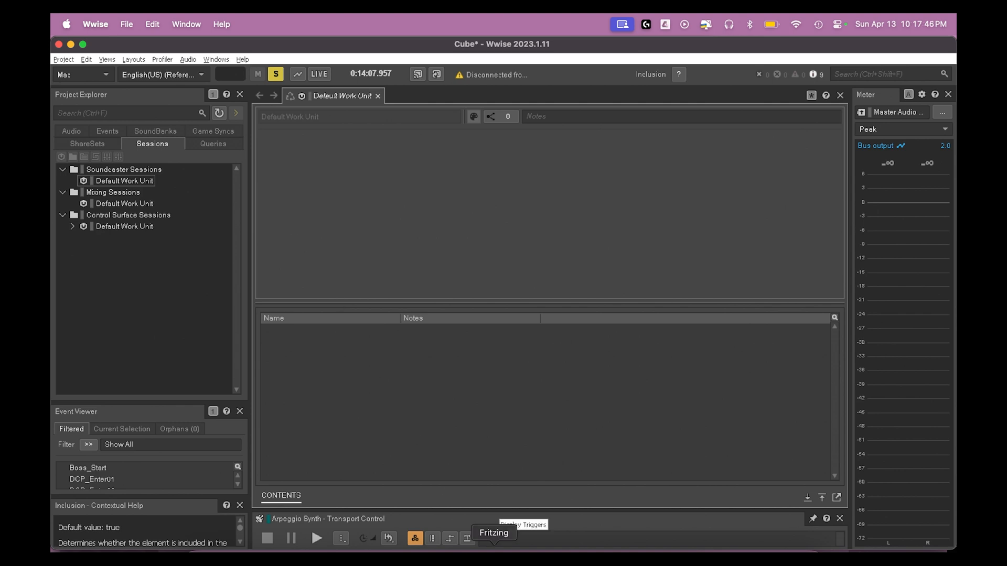
pyautogui.click(535, 545)
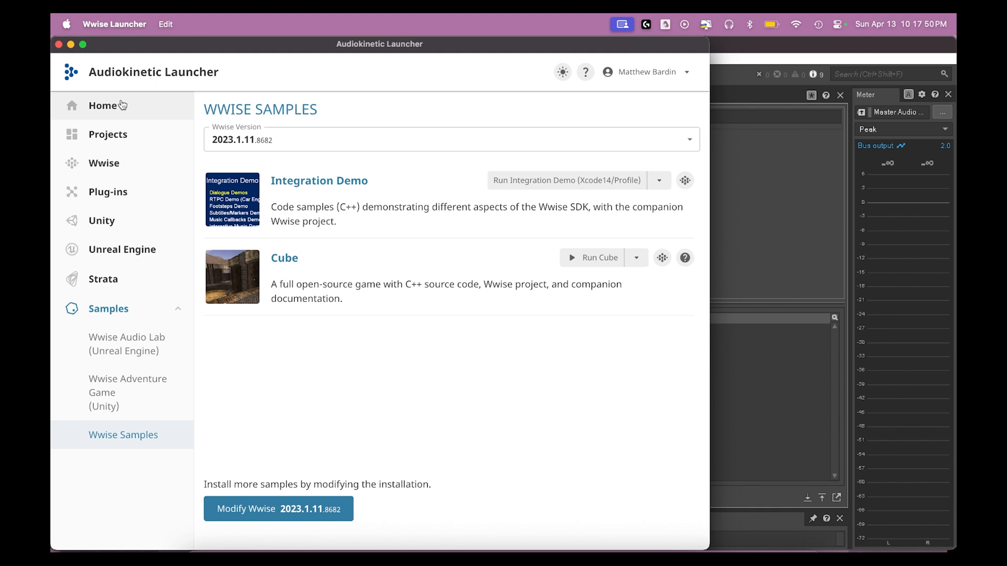
pyautogui.click(121, 105)
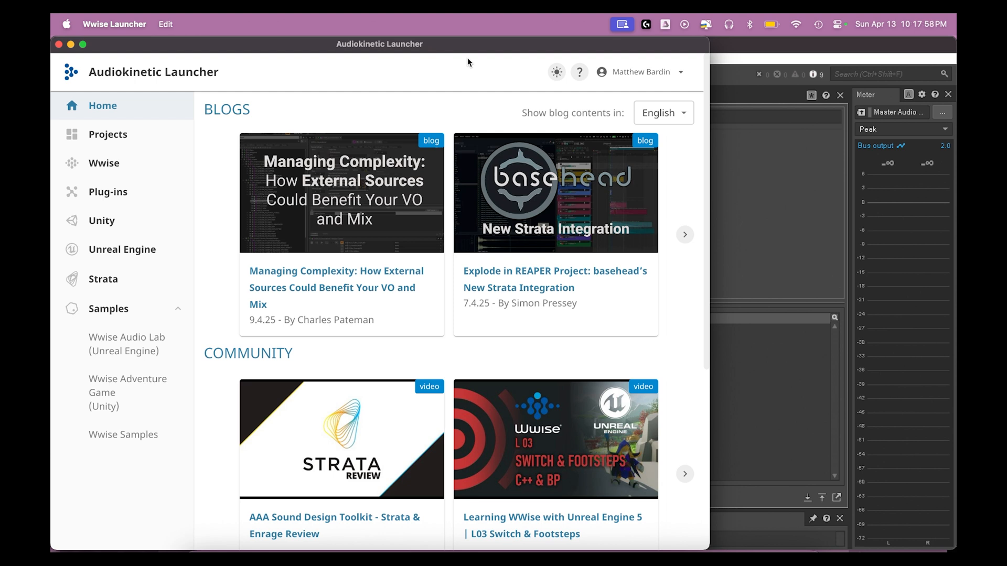
pyautogui.click(106, 174)
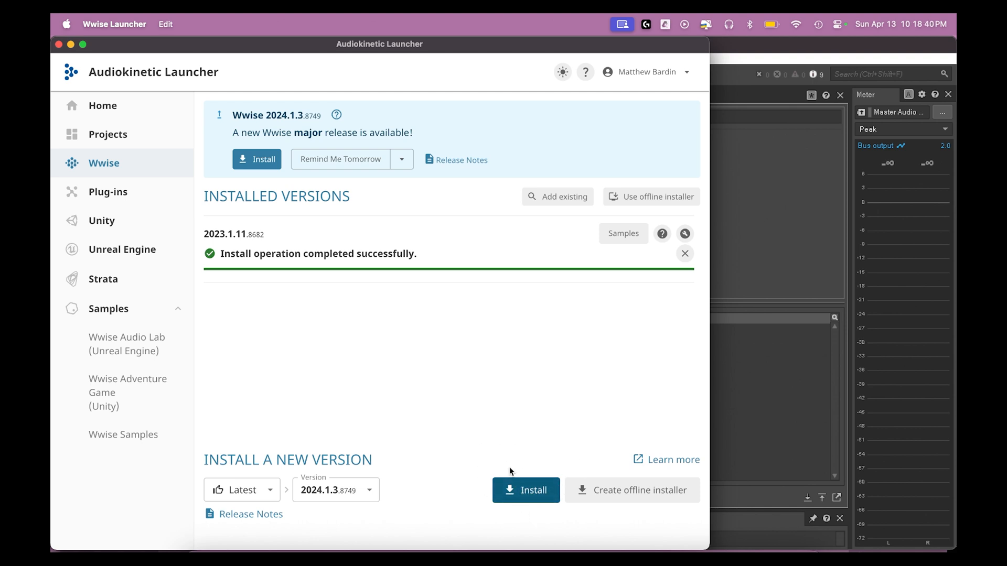
# Start setting up a Wwise 2024.1.3 installation and examine the Microsoft, Windows and Apple deployment platform options, leaving none selected
pyautogui.click(525, 493)
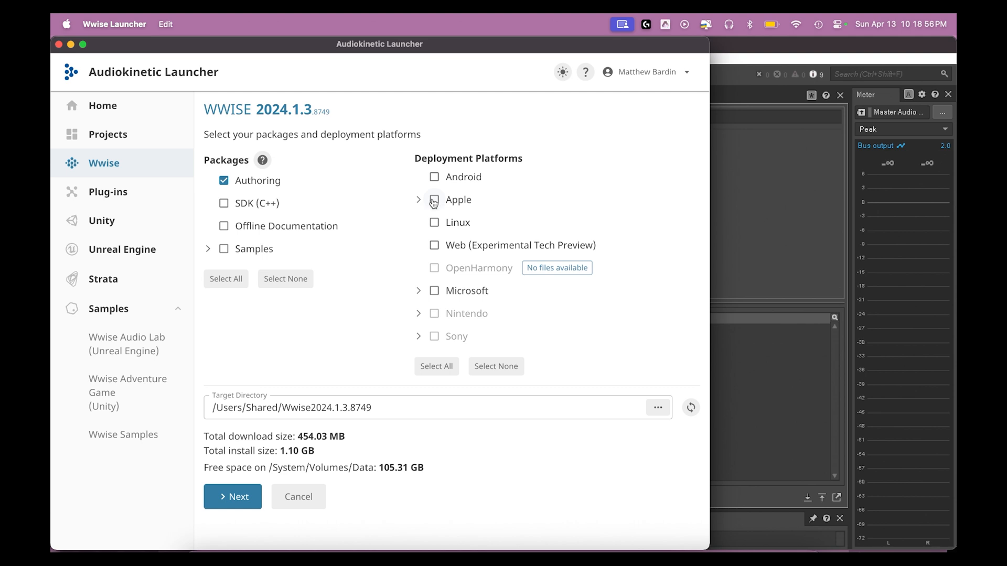
pyautogui.click(421, 295)
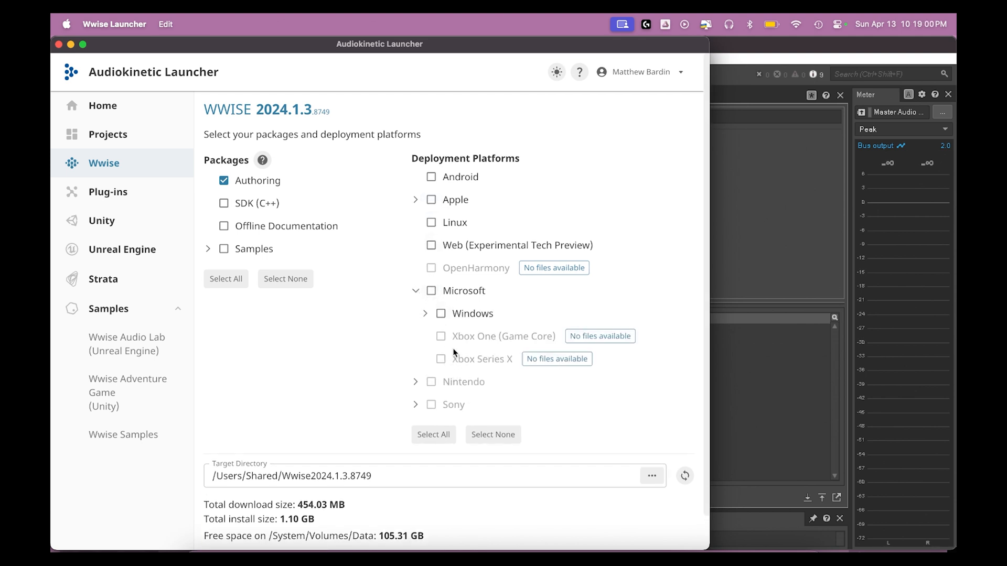
pyautogui.click(425, 314)
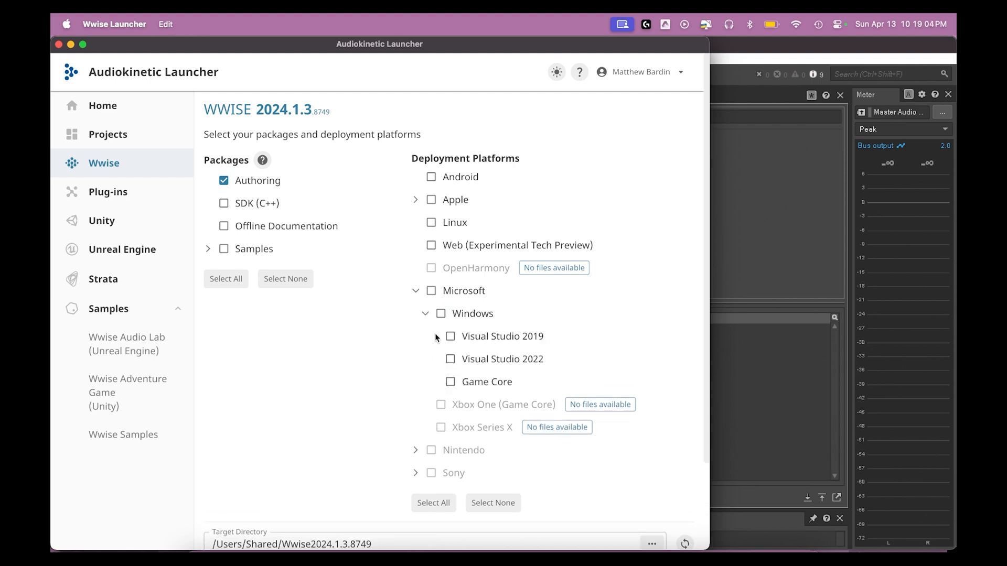
pyautogui.click(418, 201)
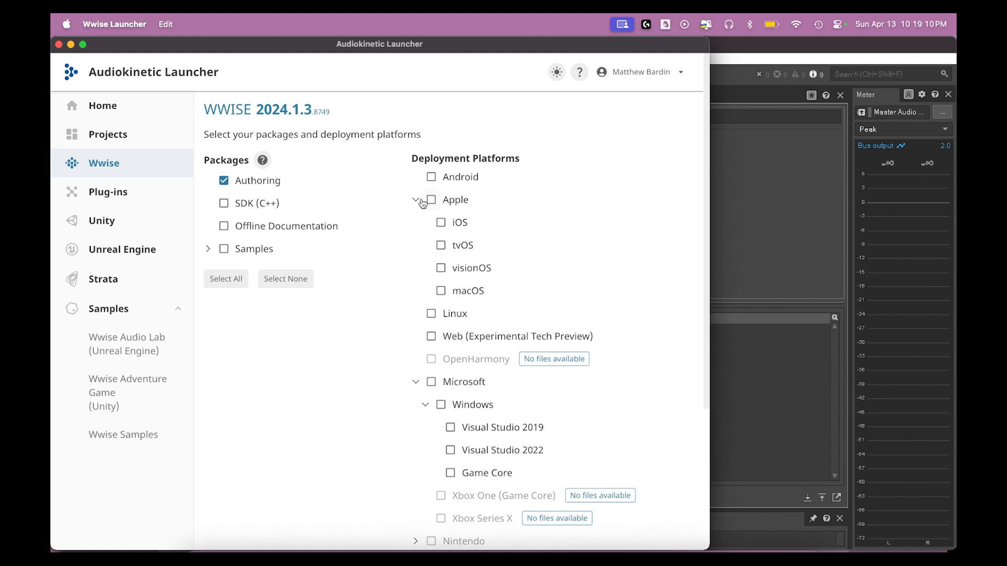
pyautogui.click(423, 200)
pyautogui.click(417, 201)
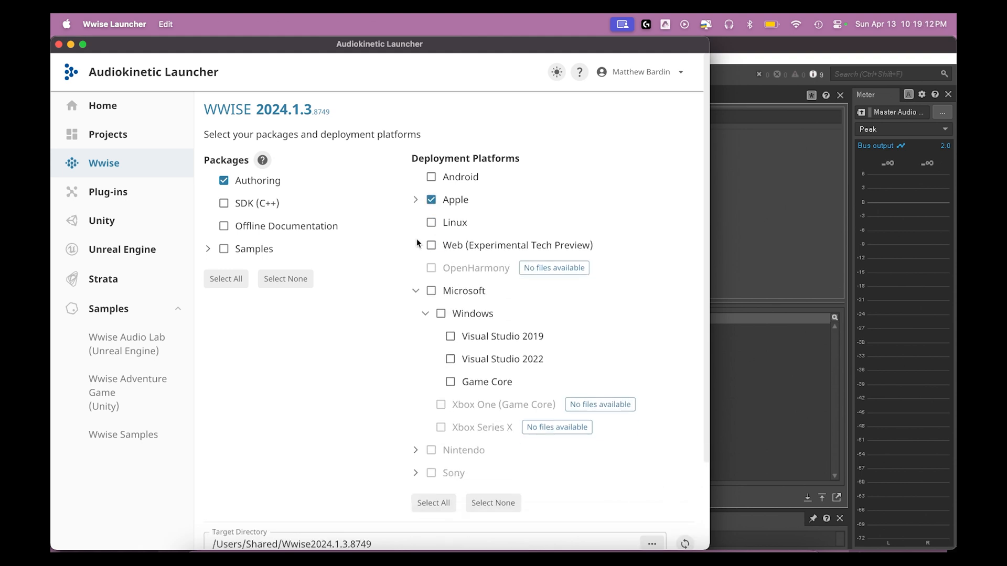
pyautogui.click(415, 291)
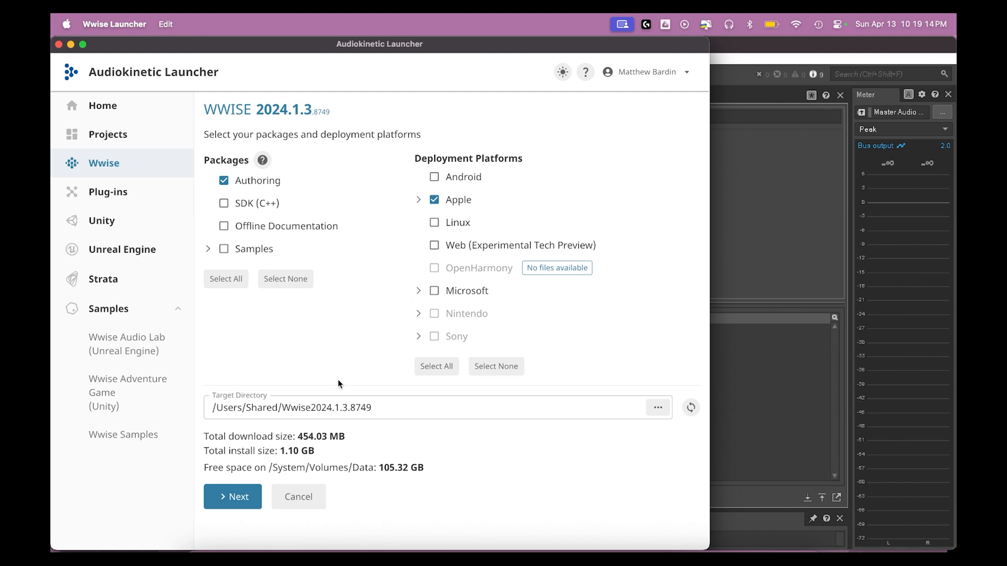
pyautogui.click(435, 202)
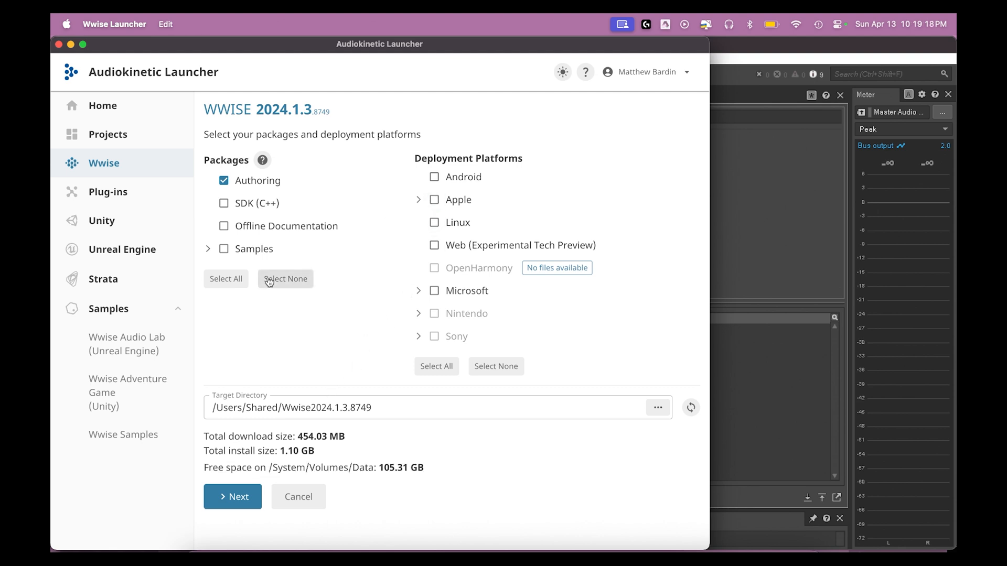
# Add the SDK (C++) and Cube (Demo) packages, choose macOS as deployment platform, and continue to the plug-in selection
pyautogui.click(224, 205)
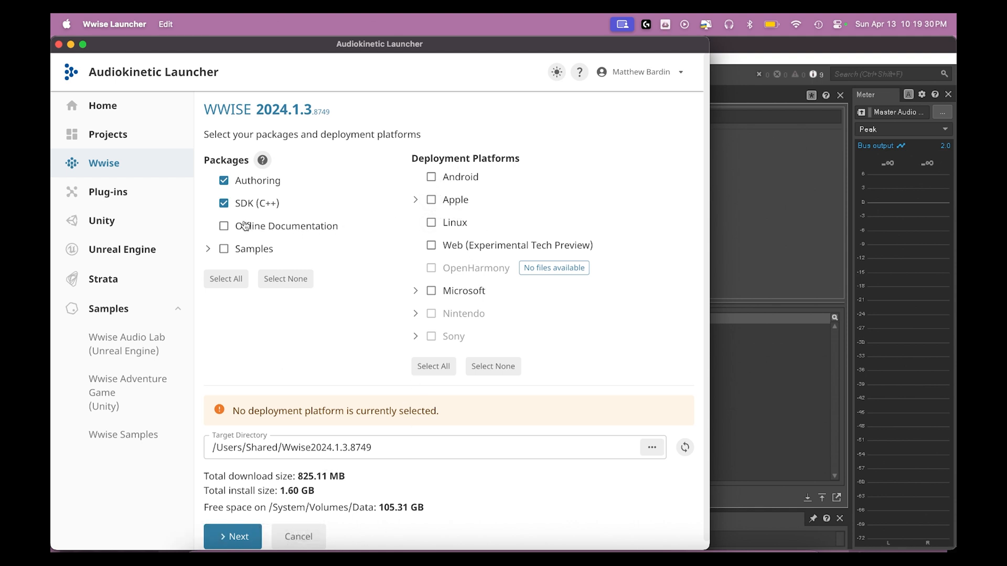
pyautogui.click(209, 252)
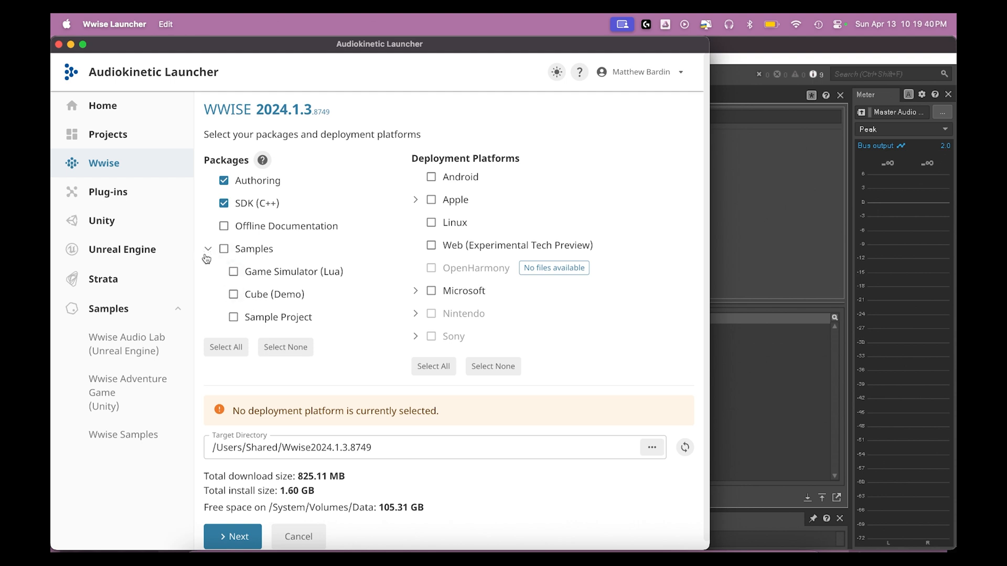
pyautogui.click(234, 295)
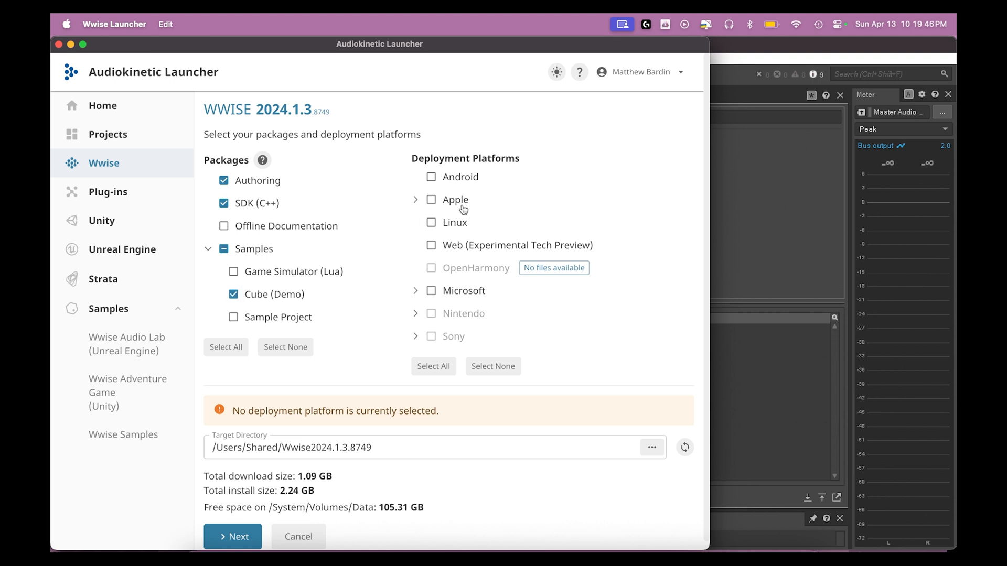
pyautogui.click(416, 200)
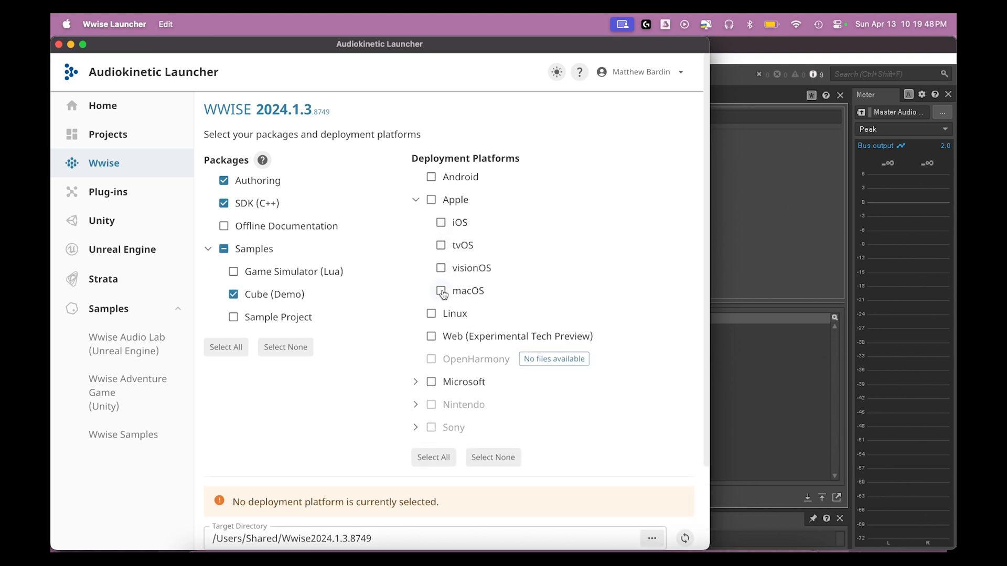
pyautogui.click(441, 291)
pyautogui.scroll(-2, 536, 289)
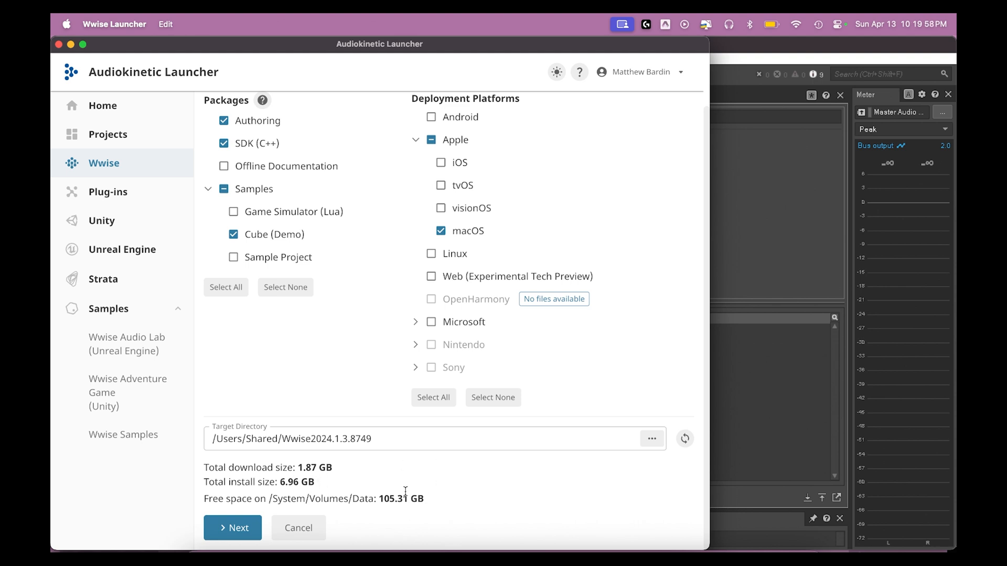
pyautogui.click(226, 528)
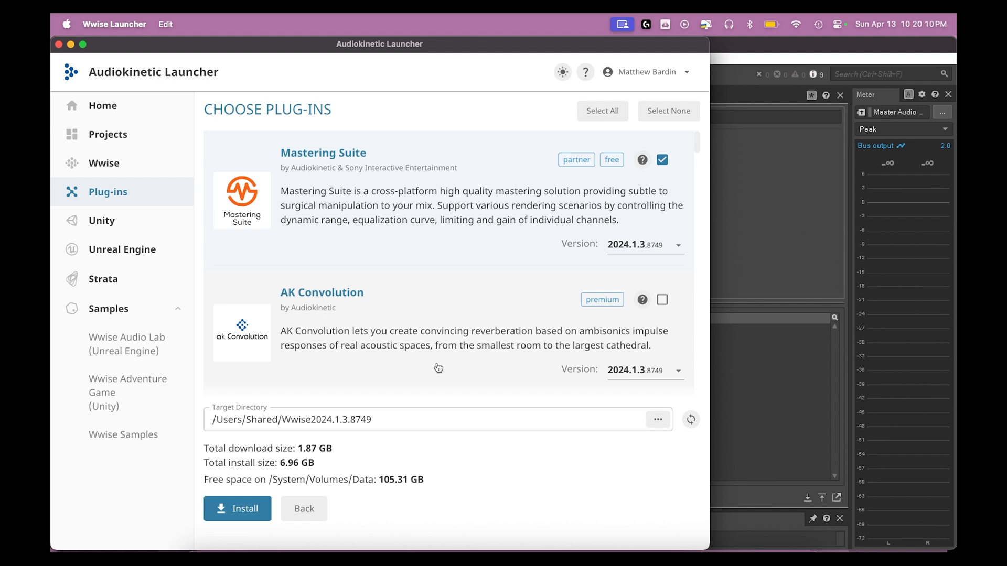
# Look through the available plug-ins and cancel the Wwise 2024.1.3 installation setup
pyautogui.scroll(-10, 438, 367)
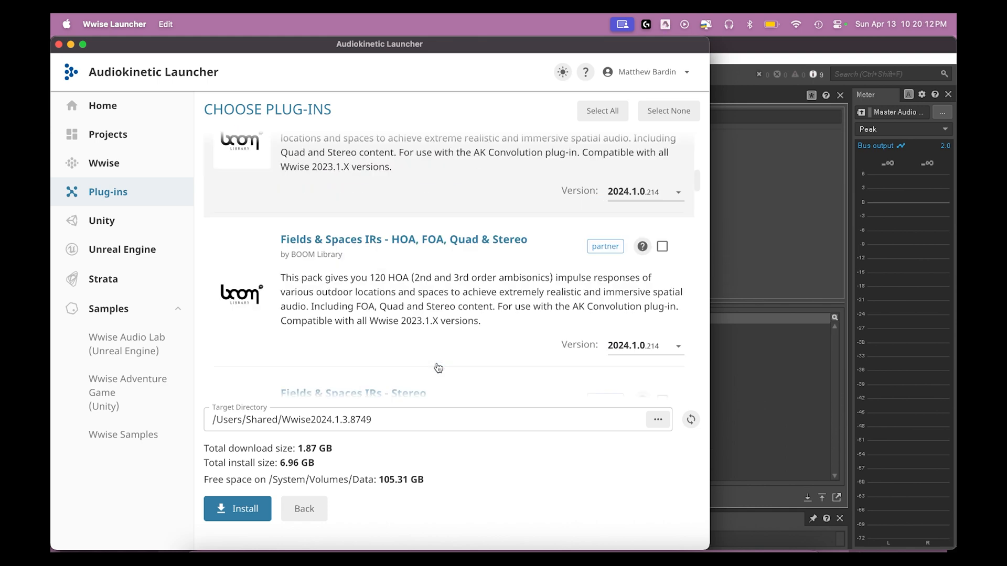
pyautogui.scroll(-15, 439, 367)
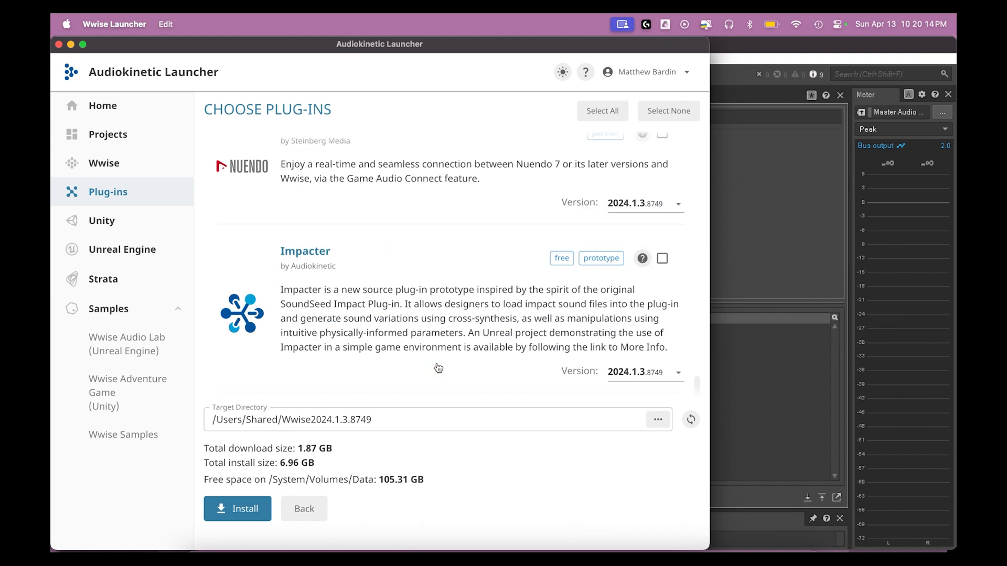
pyautogui.scroll(20, 439, 368)
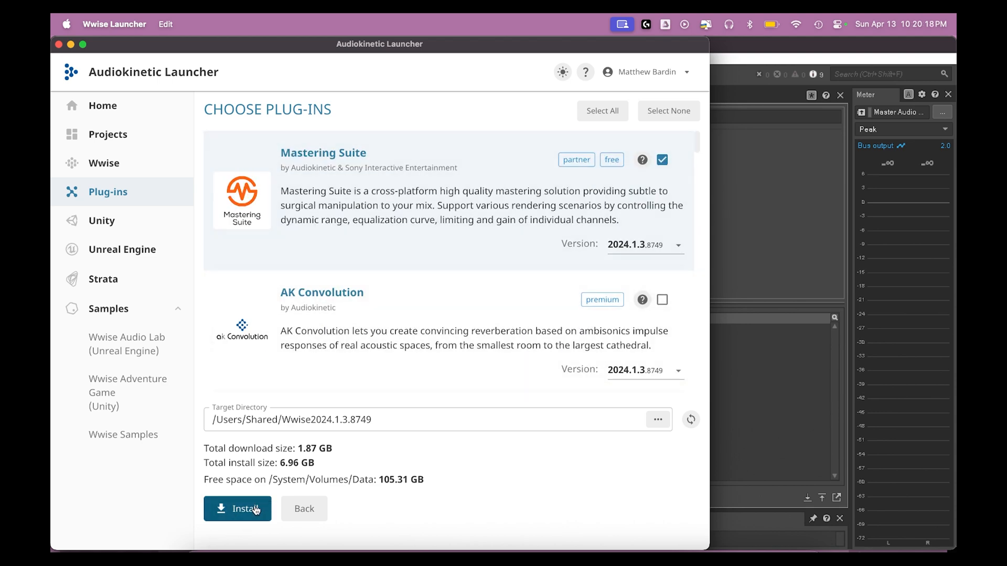
pyautogui.click(322, 511)
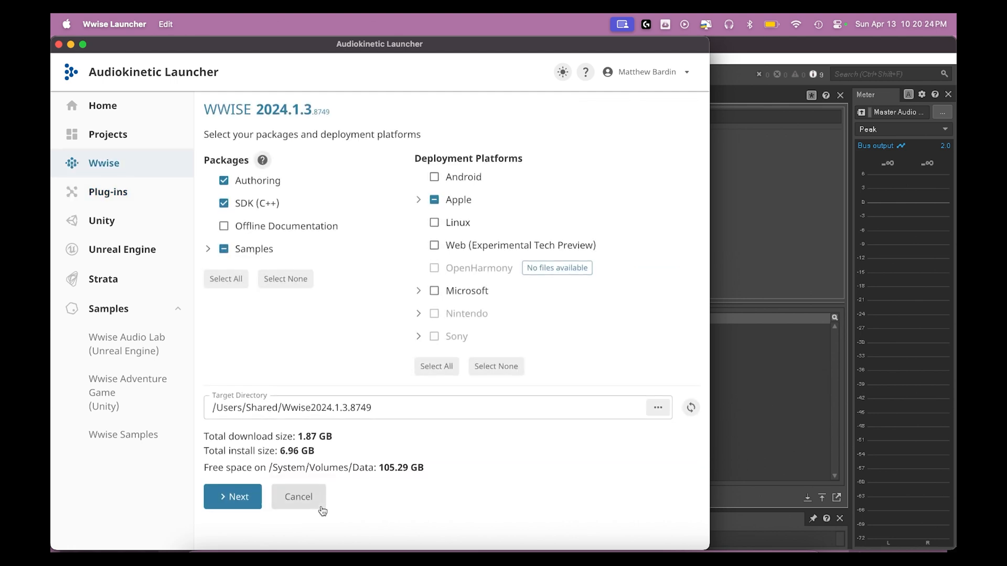
pyautogui.click(313, 504)
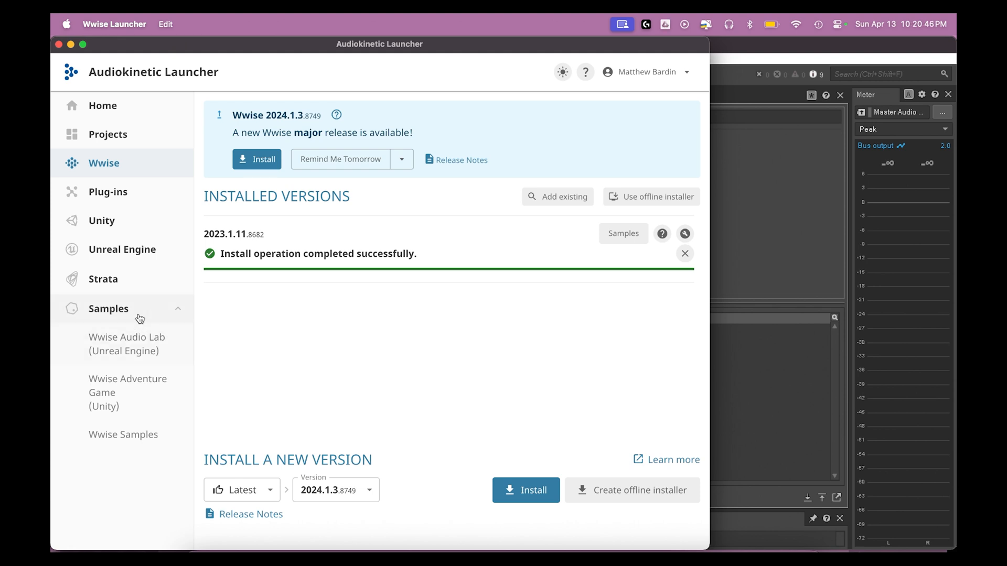
# Open the Cube project in Wwise from the launcher's Wwise Samples and clear the active solo
pyautogui.click(133, 442)
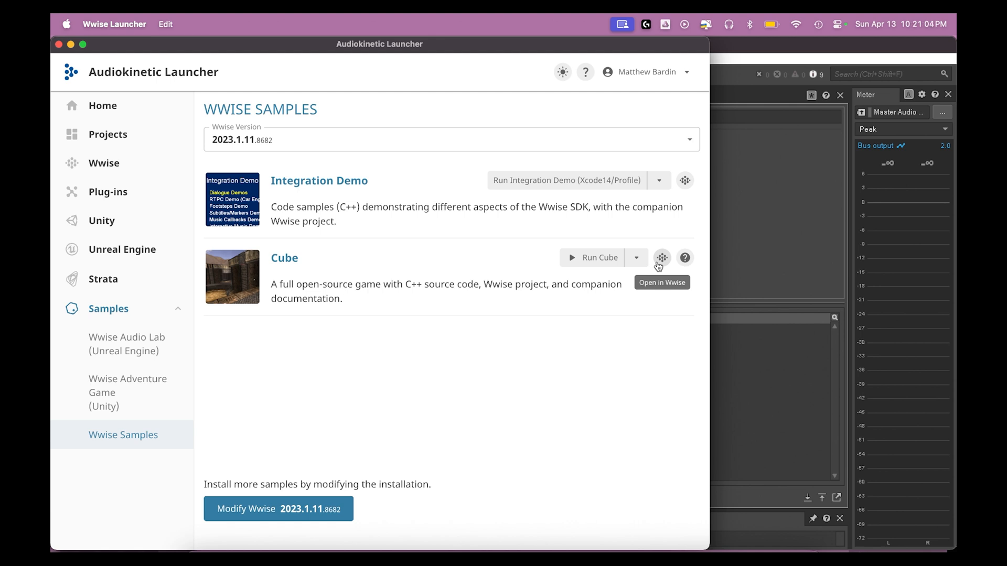
pyautogui.click(658, 265)
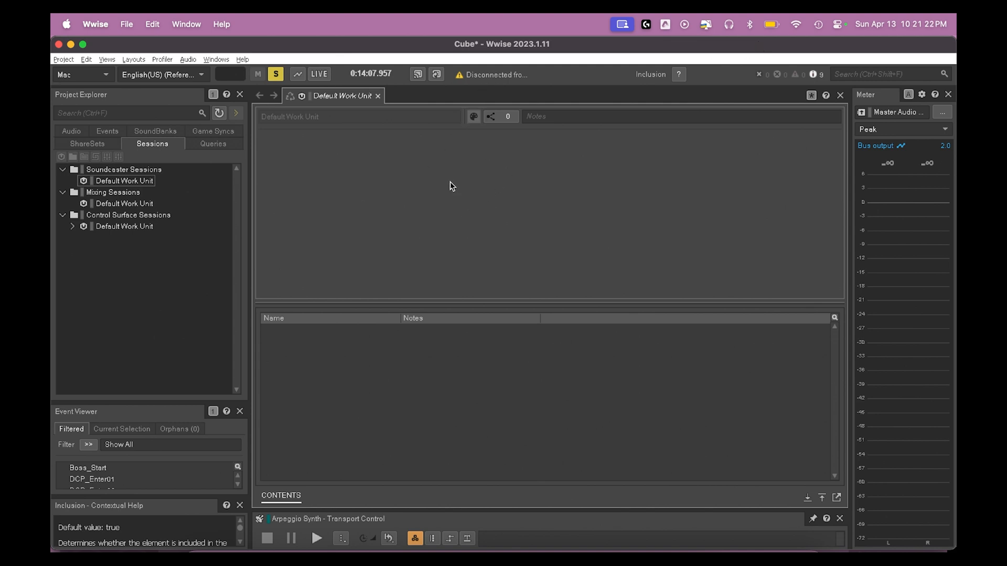
pyautogui.click(276, 73)
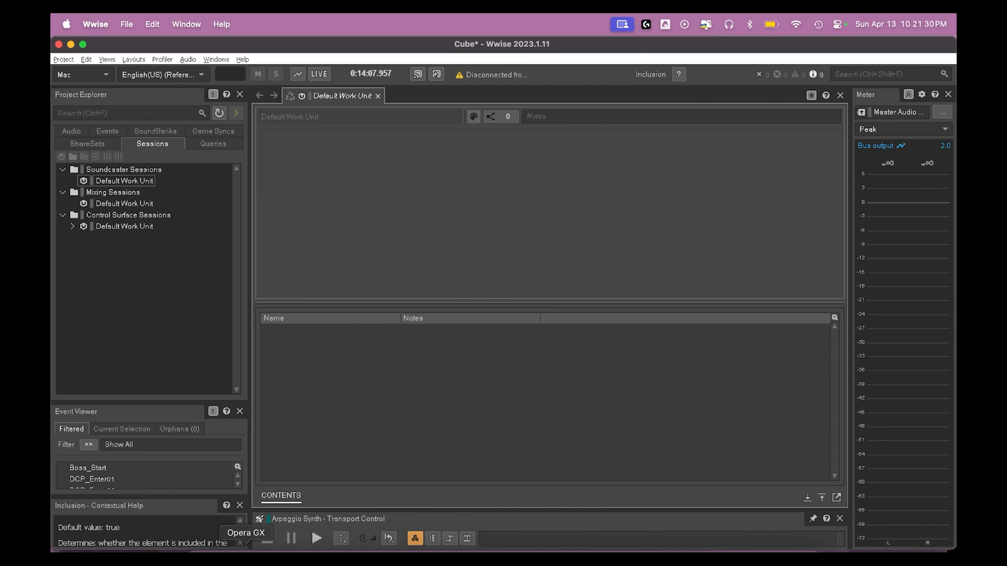
# Switch back to the Audiokinetic Launcher, run the Cube sample game, and minimize the launcher window
pyautogui.click(535, 549)
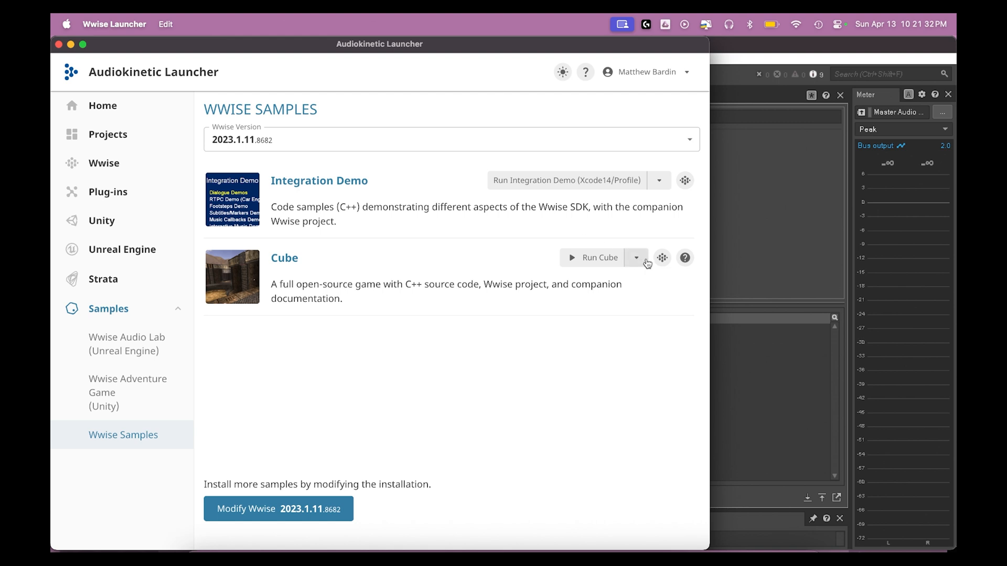
pyautogui.click(615, 267)
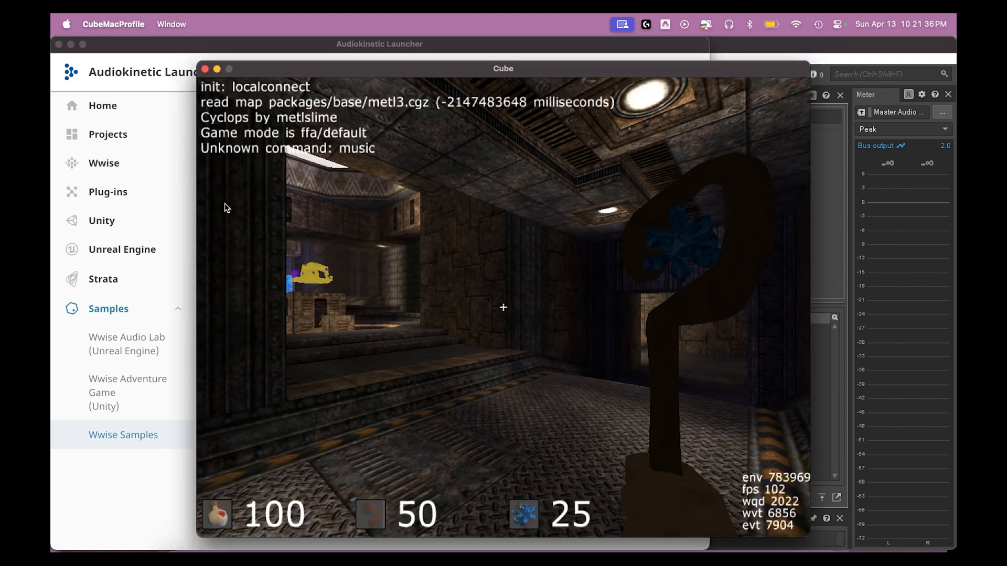
pyautogui.click(71, 45)
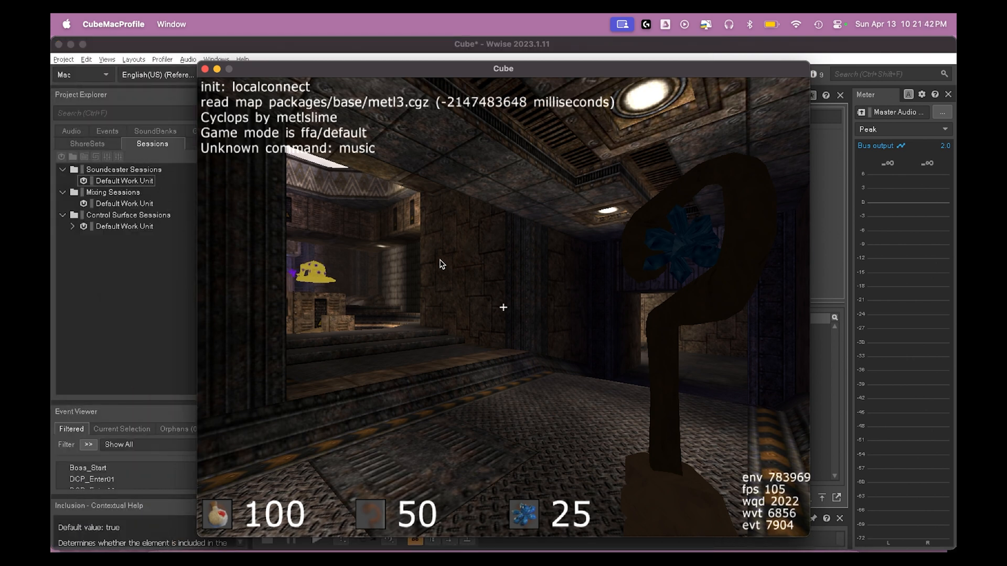
# Walk through the rooms and corridors of the Cube level and fire the weapon twice to try out the game
pyautogui.press('d')
pyautogui.press('w')
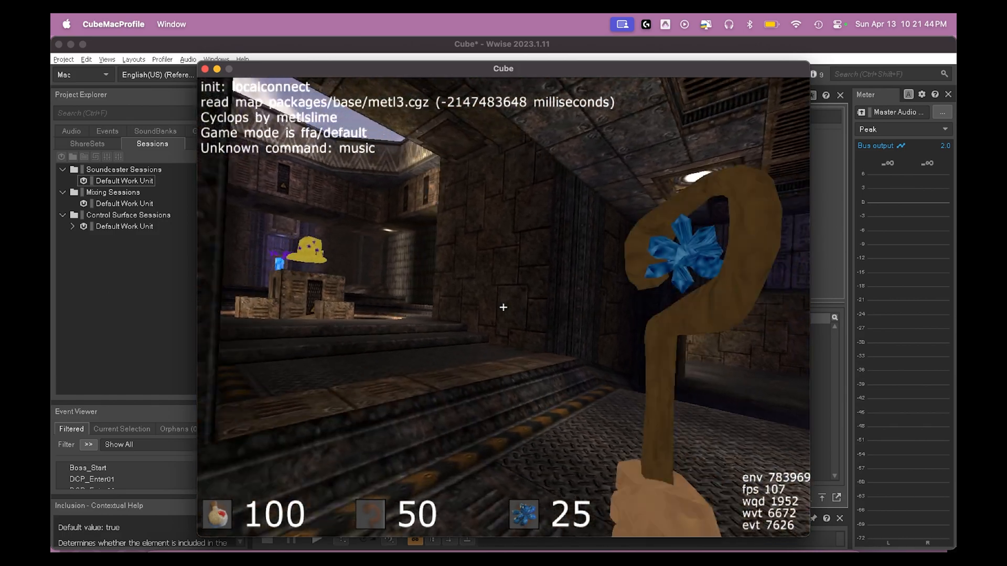
pyautogui.press('a')
pyautogui.press('d')
pyautogui.press('w')
pyautogui.click(504, 307)
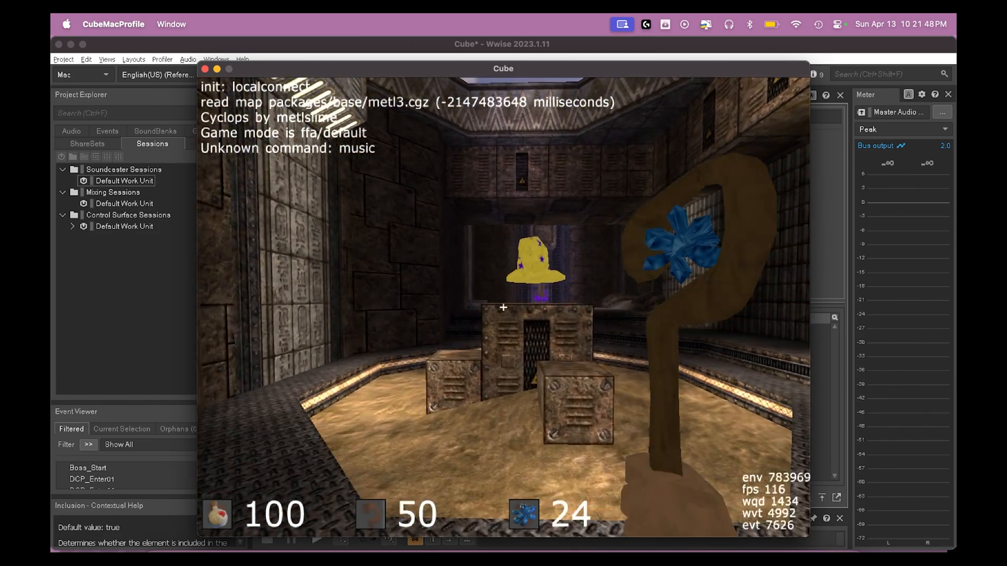
pyautogui.press('d')
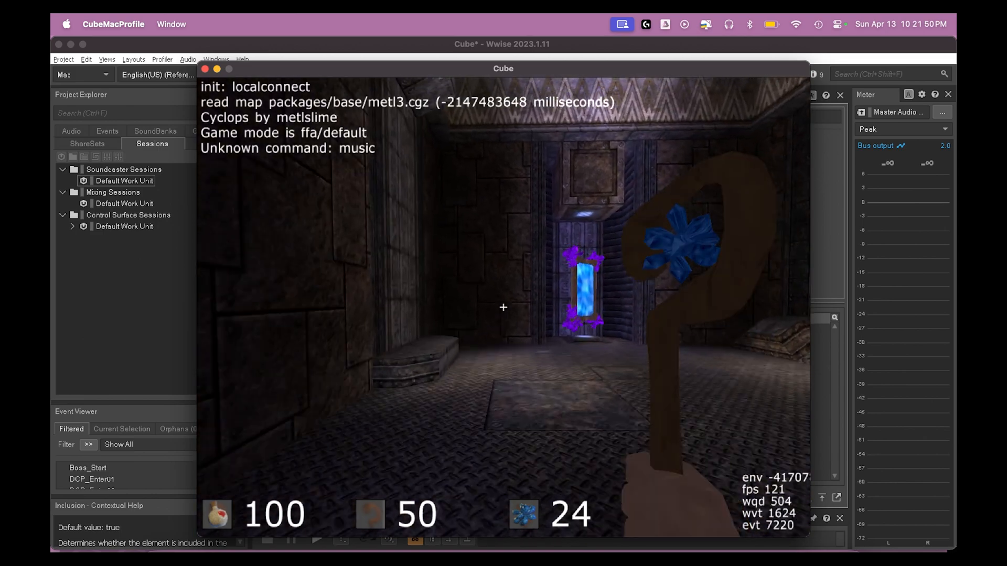
pyautogui.press('w')
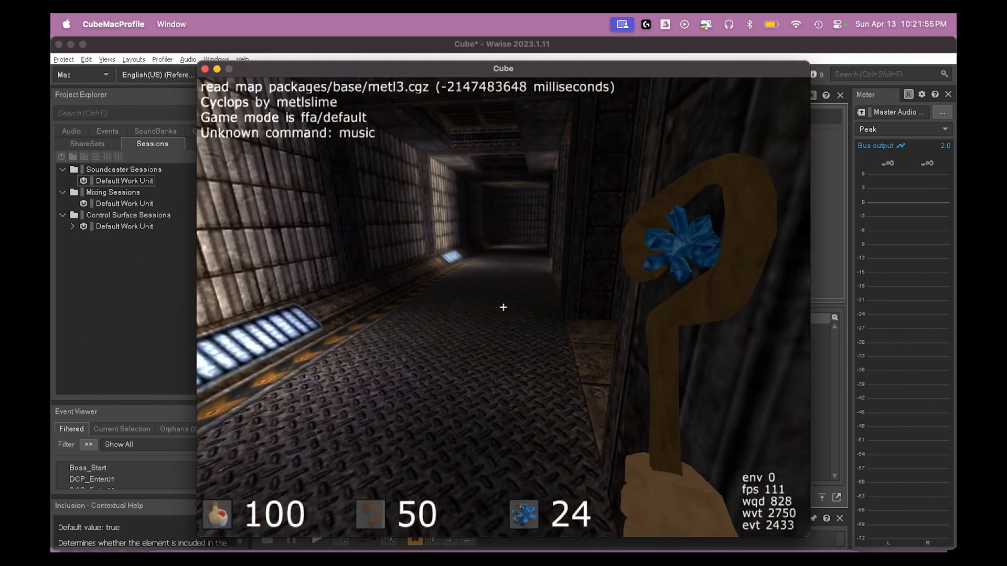
pyautogui.click(504, 307)
pyautogui.press('w')
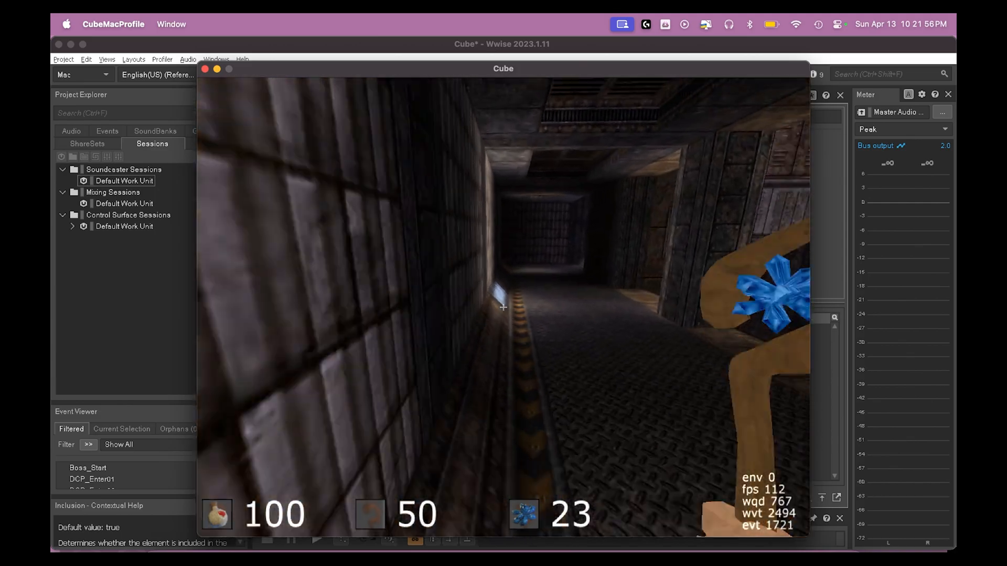
pyautogui.press('w')
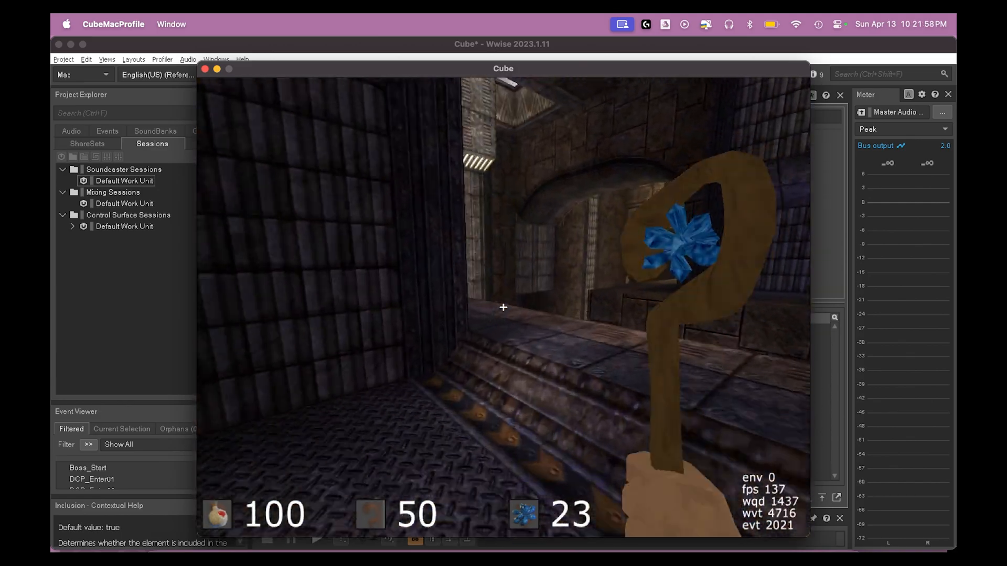
pyautogui.press('w')
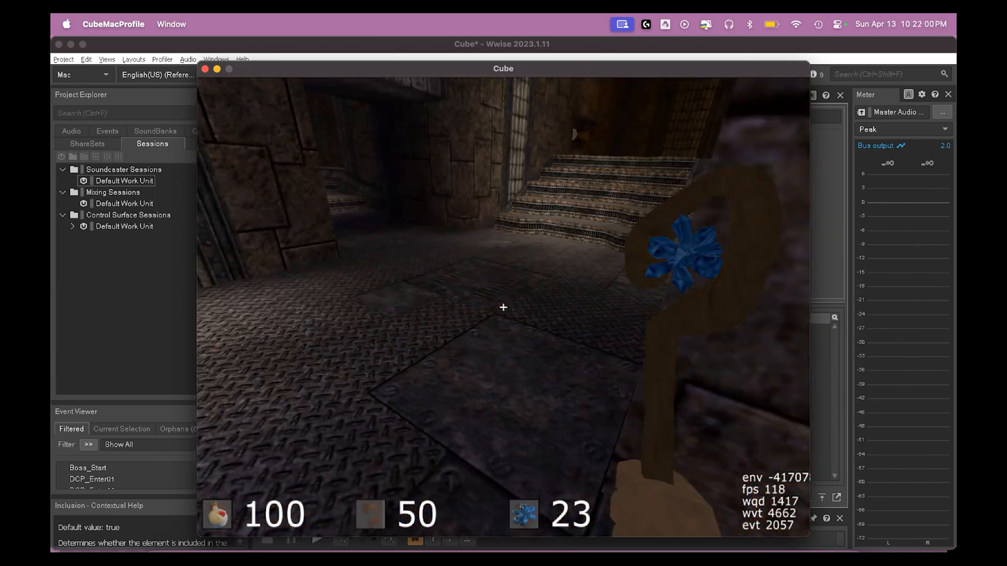
# Walk up the stairs in the Cube level, bring up the game's main menu, and switch to Wwise
pyautogui.press('w')
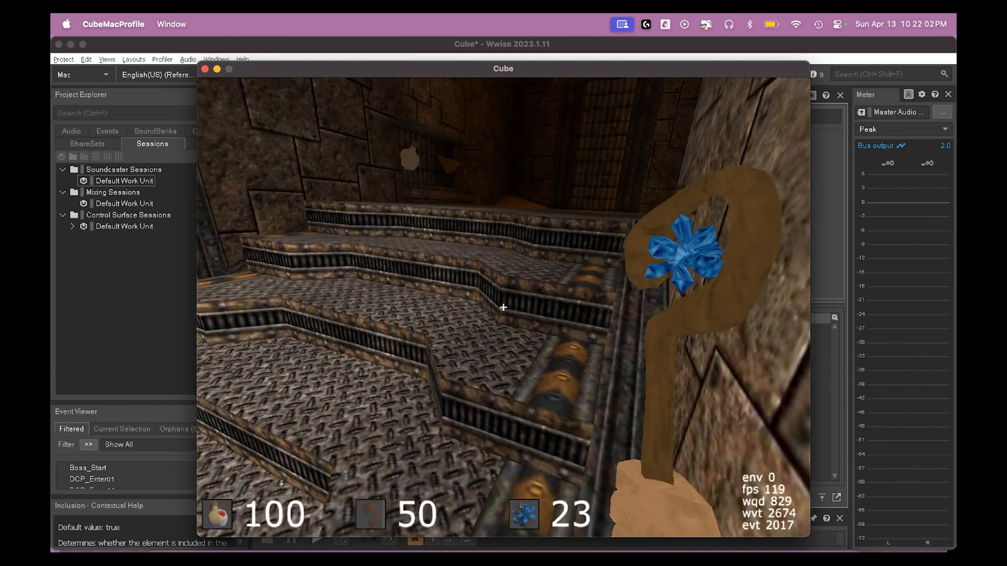
pyautogui.press('Escape')
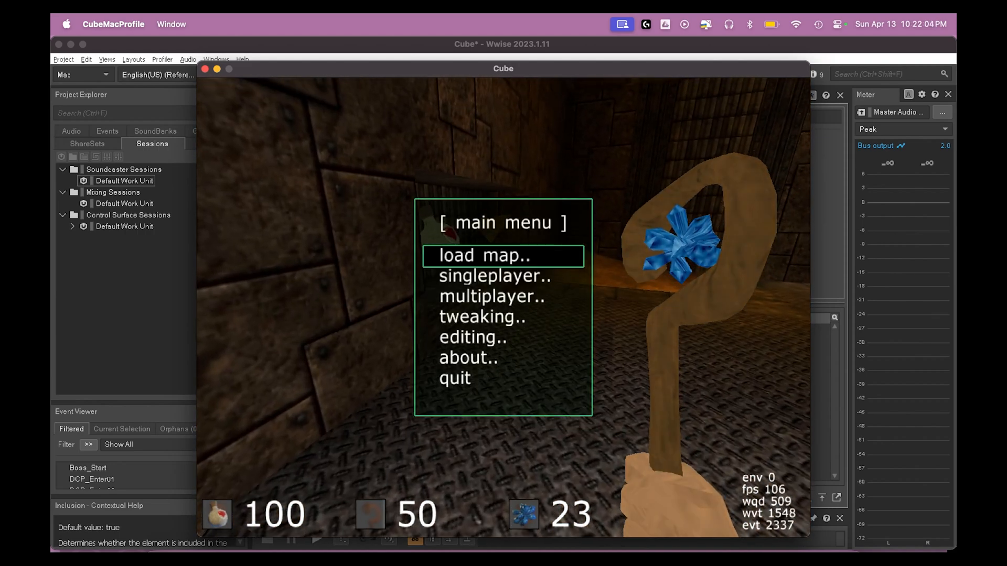
pyautogui.press('Down')
pyautogui.press('Down')
pyautogui.press('Down')
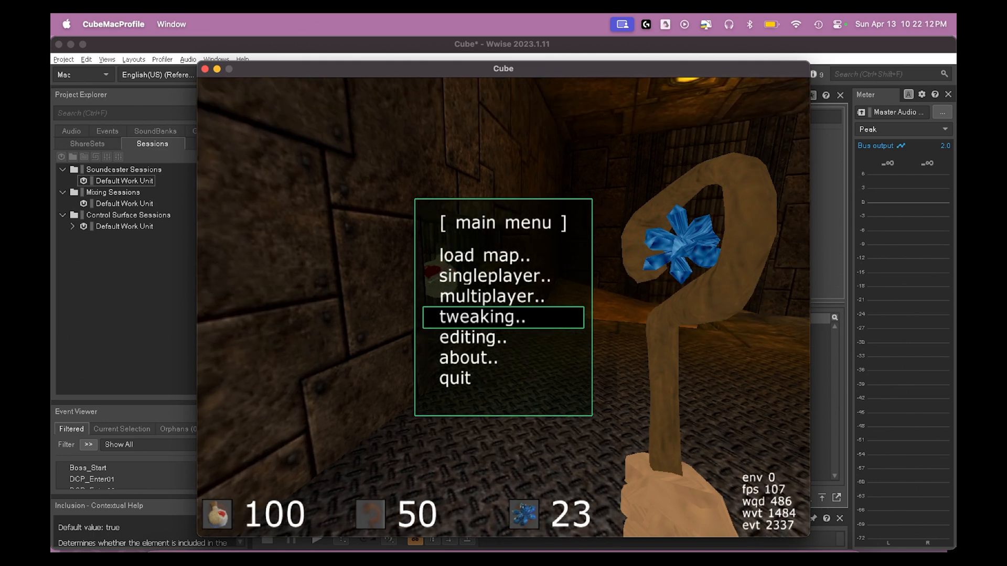
pyautogui.press('super+Tab')
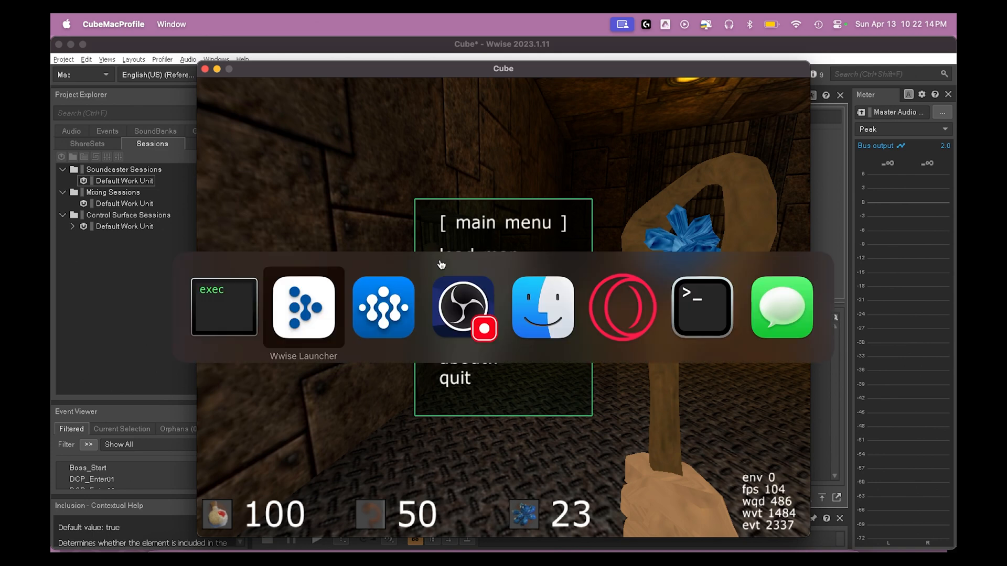
pyautogui.press('super+Tab')
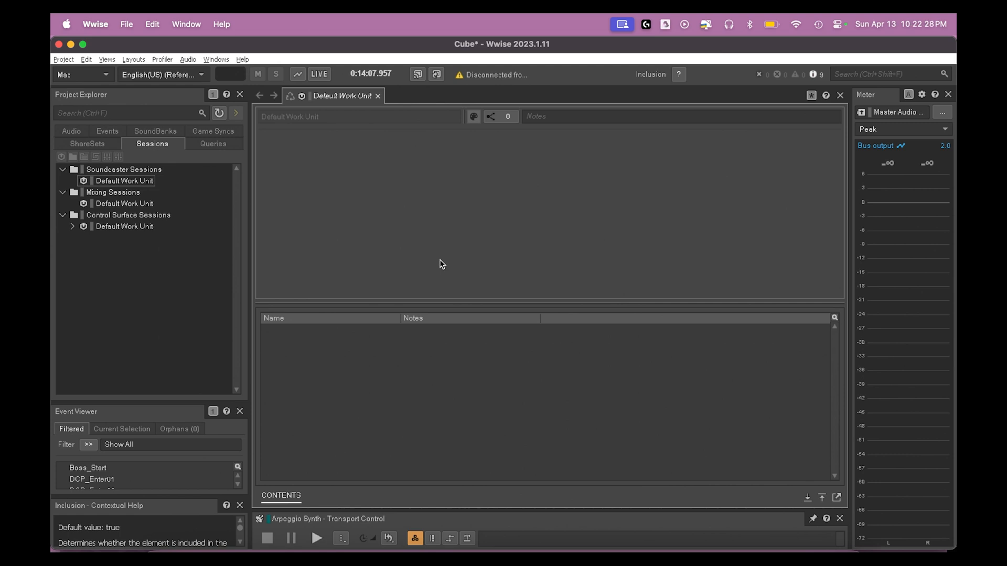
# Open Remote Connections and check both the available connections and the connection history
pyautogui.click(418, 76)
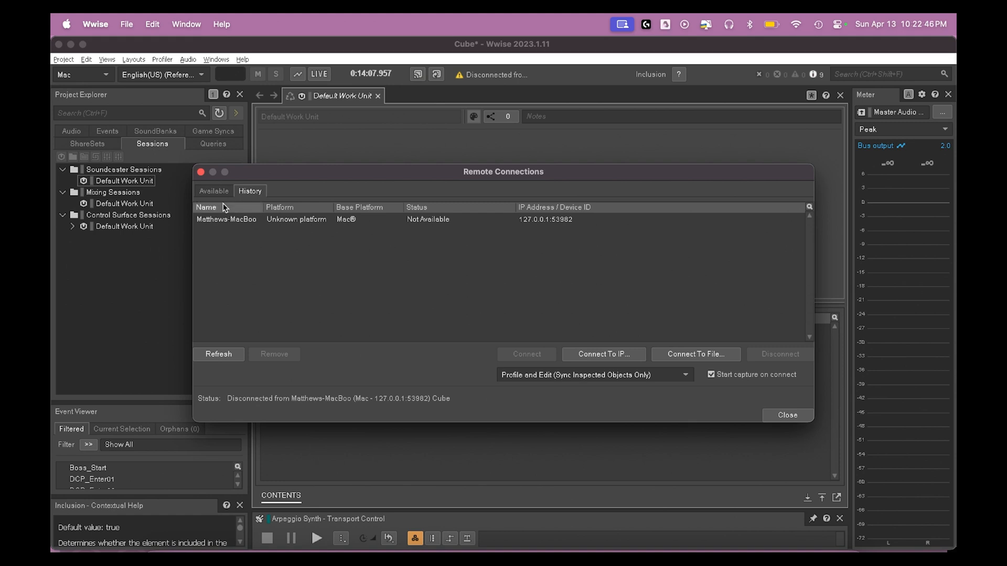
pyautogui.click(211, 190)
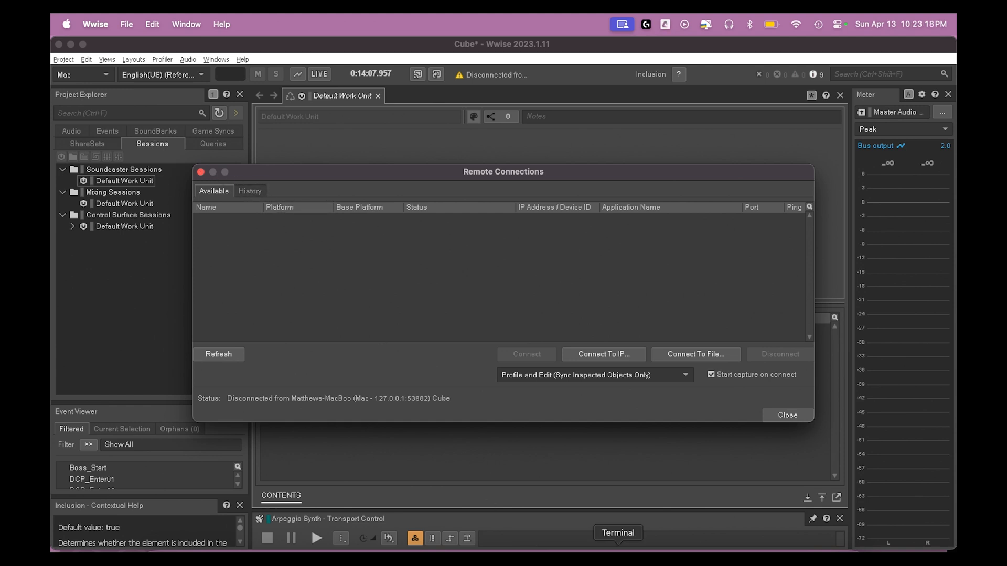
pyautogui.click(251, 191)
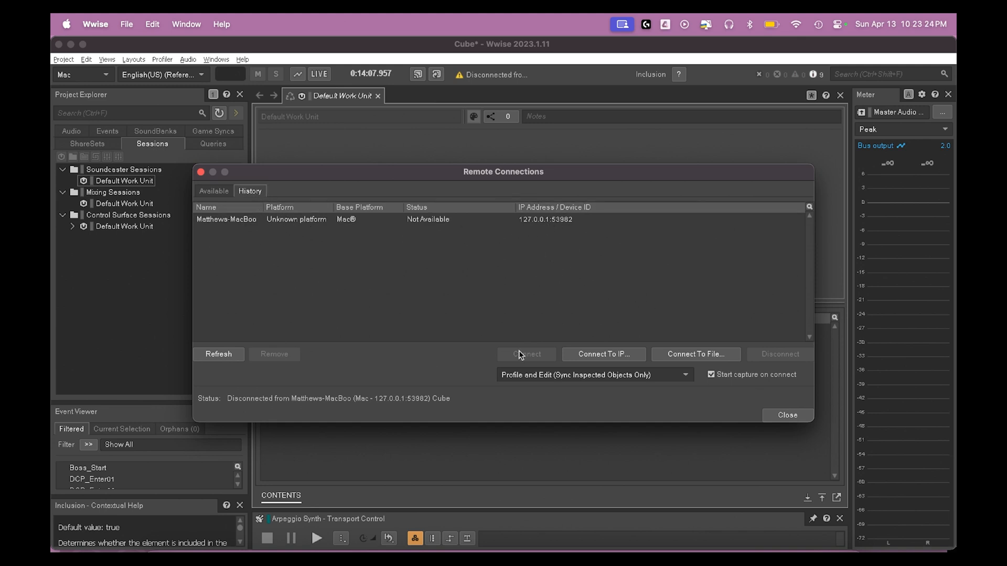
# Try to connect Wwise by IP address to the game at 127.0.0.1:53982
pyautogui.click(593, 357)
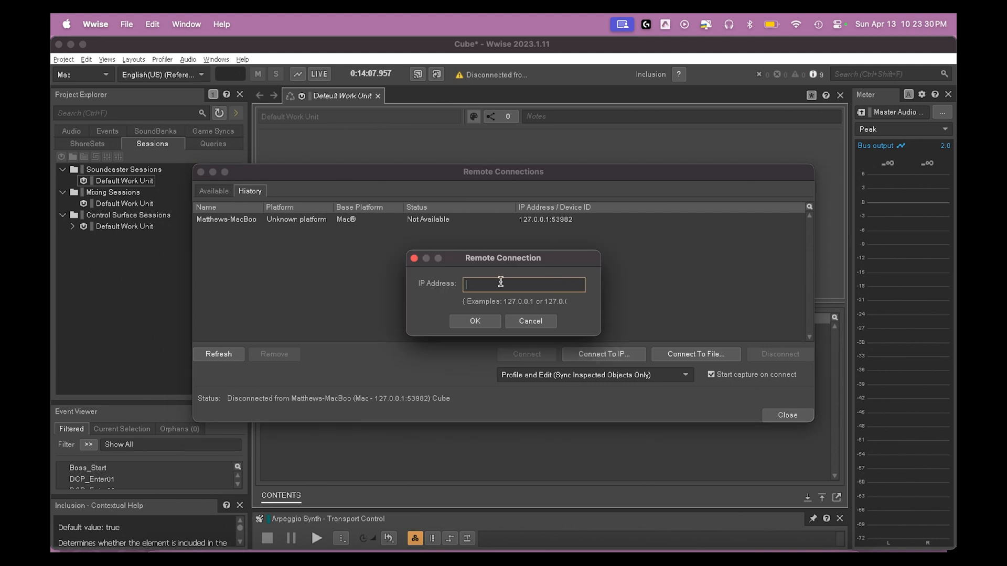
pyautogui.write('127.0.0.1:53982')
pyautogui.click(482, 322)
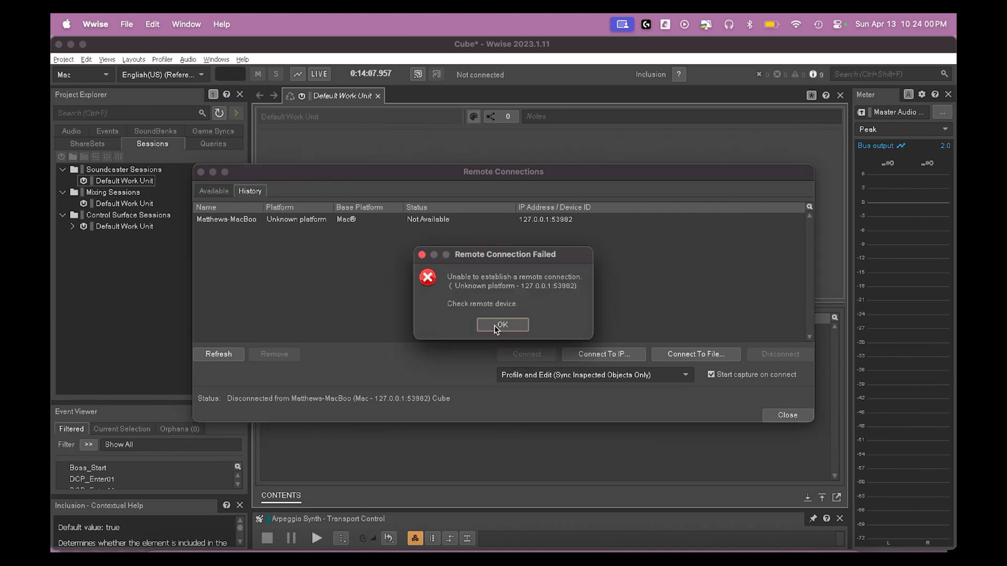
pyautogui.click(496, 325)
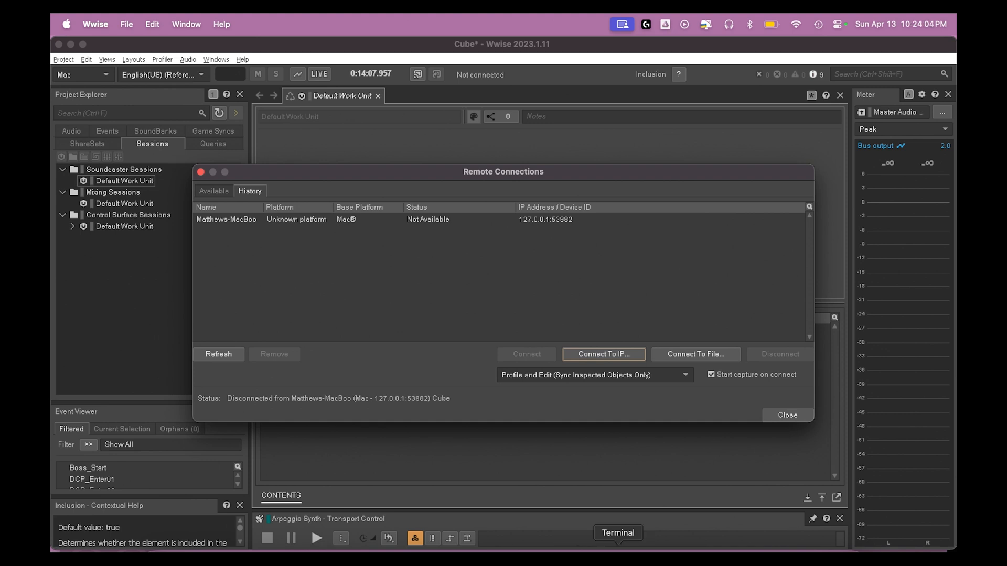
# Switch to Terminal, rerun "lsof -i | grep CubeMac", and select the TCP port number in the newest LISTEN line
pyautogui.click(618, 548)
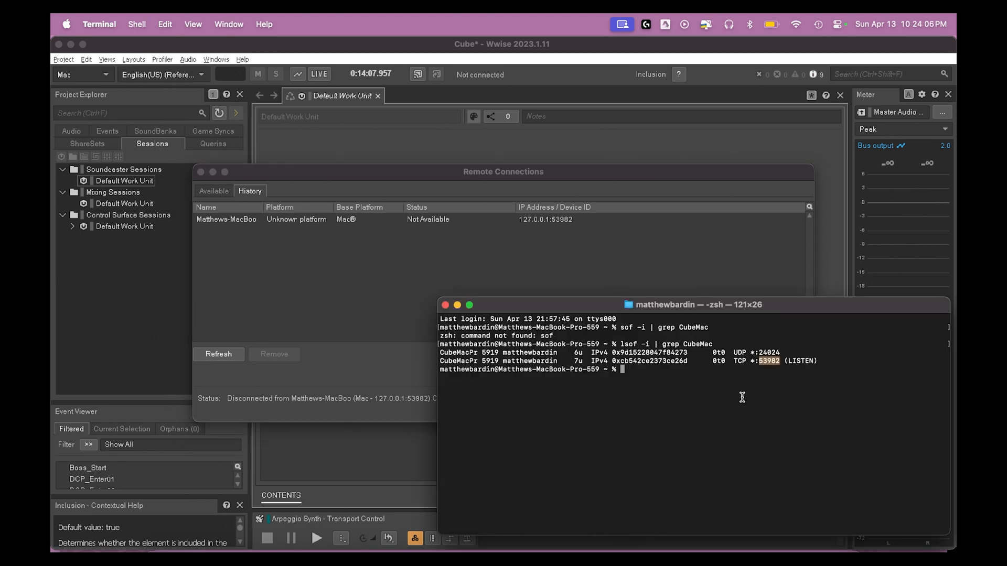
pyautogui.press('Up')
pyautogui.press('Return')
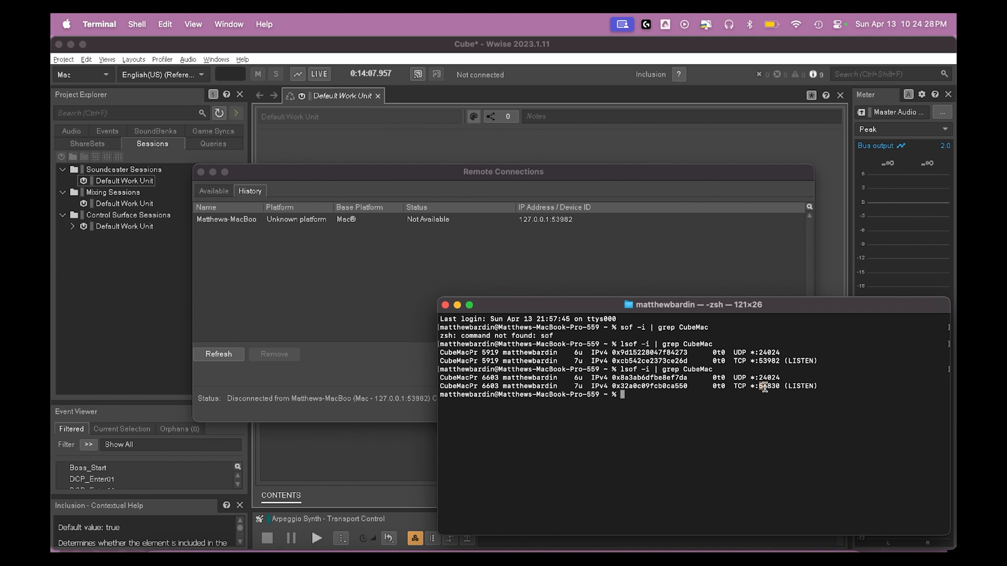
pyautogui.moveTo(765, 388); pyautogui.dragTo(782, 390)
# Return to Wwise and connect by IP address to the running game, using 127.0.0.1 with the TCP port found in Terminal
pyautogui.click(504, 265)
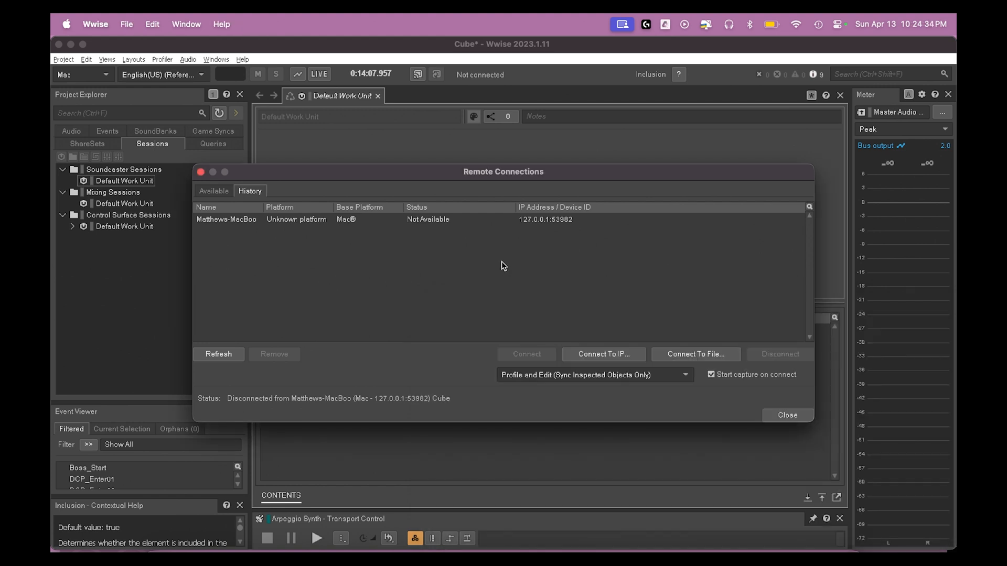
pyautogui.click(576, 354)
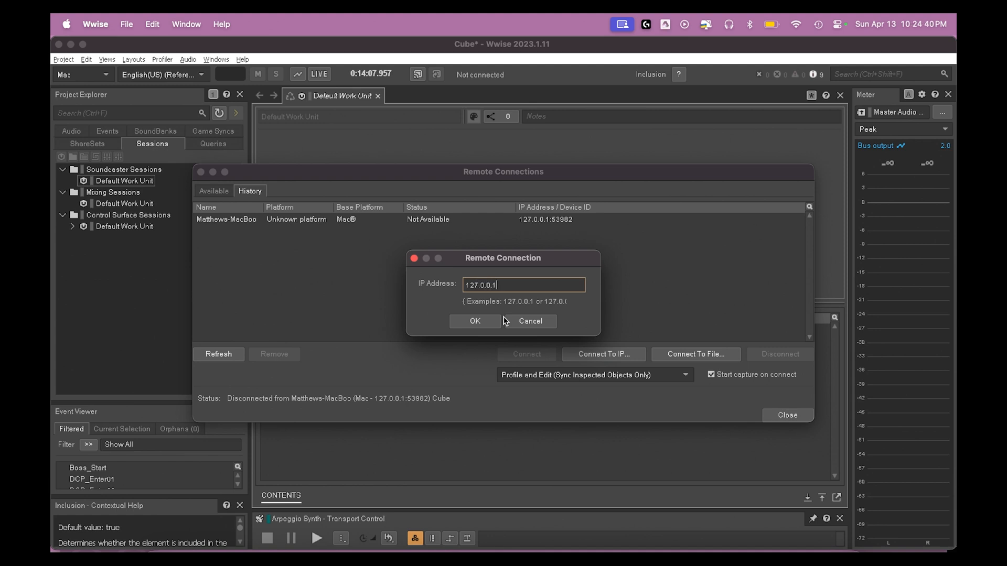
pyautogui.write(':53982')
pyautogui.click(481, 322)
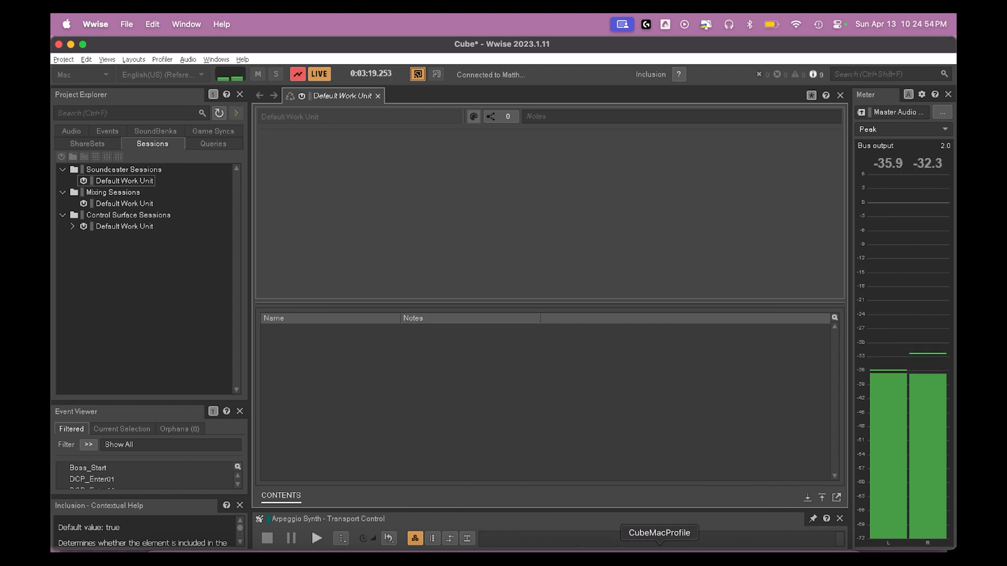
# Switch to the Cube game, close its main menu, walk into the corridor, and fire the weapon twice
pyautogui.click(666, 551)
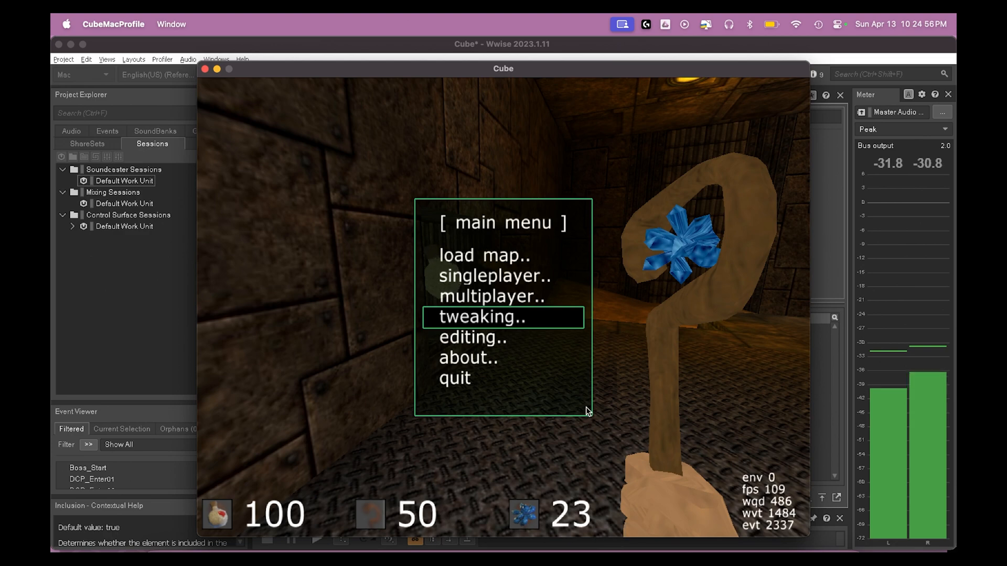
pyautogui.press('Escape')
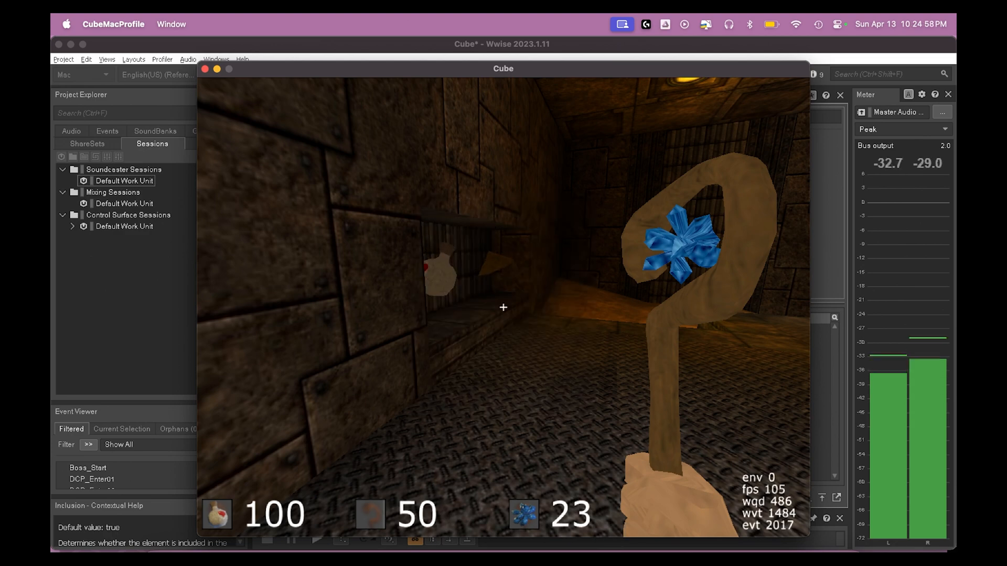
pyautogui.press('w')
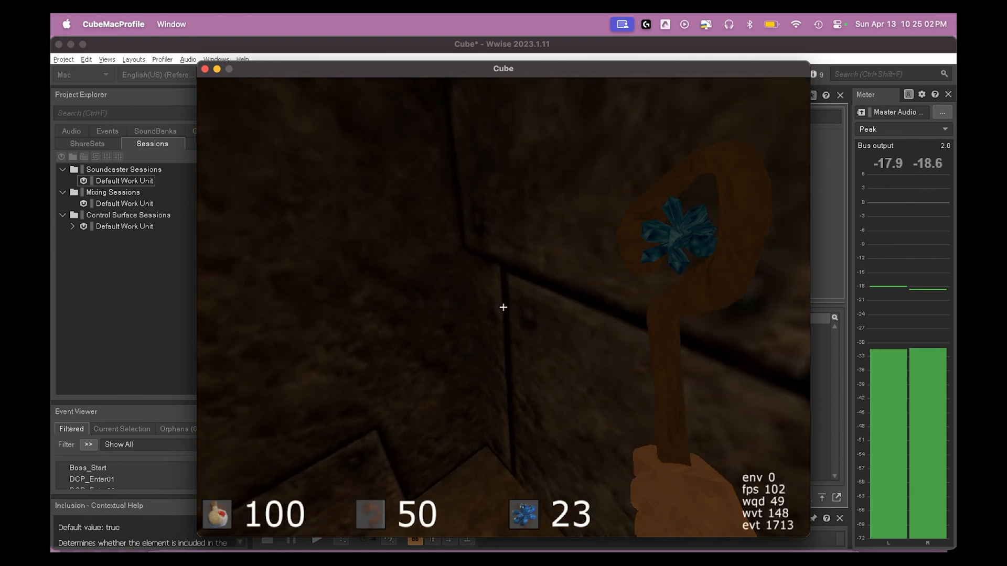
pyautogui.press('w')
pyautogui.press('w')
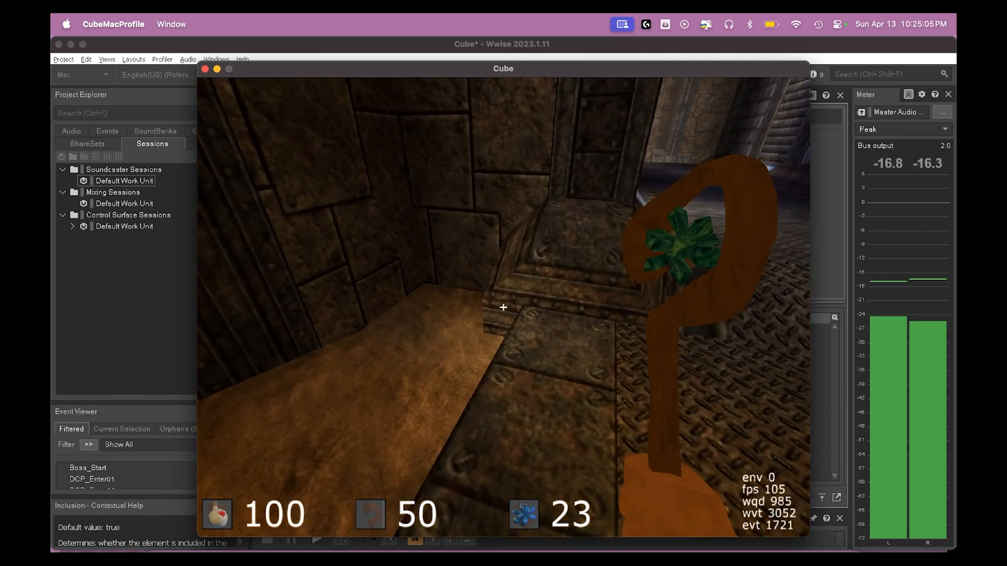
pyautogui.click(503, 307)
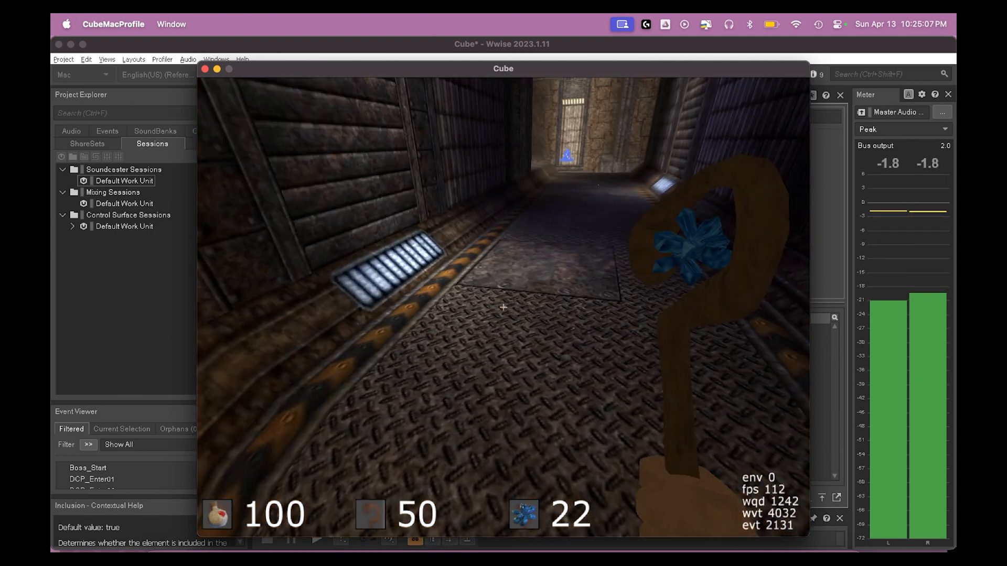
pyautogui.click(503, 307)
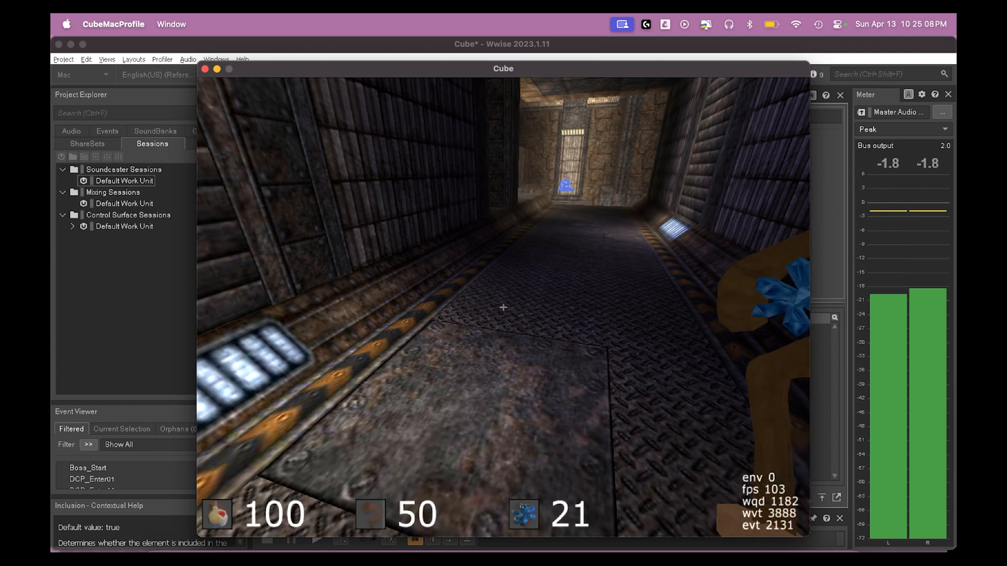
# Switch back to Wwise and change the layout from Designer to Profiler
pyautogui.press('super+Tab')
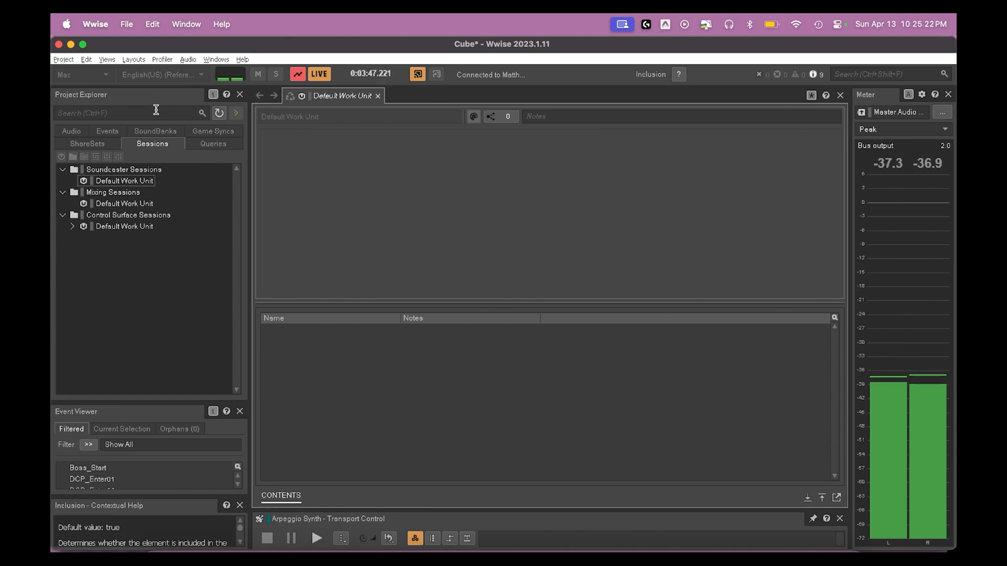
pyautogui.click(134, 59)
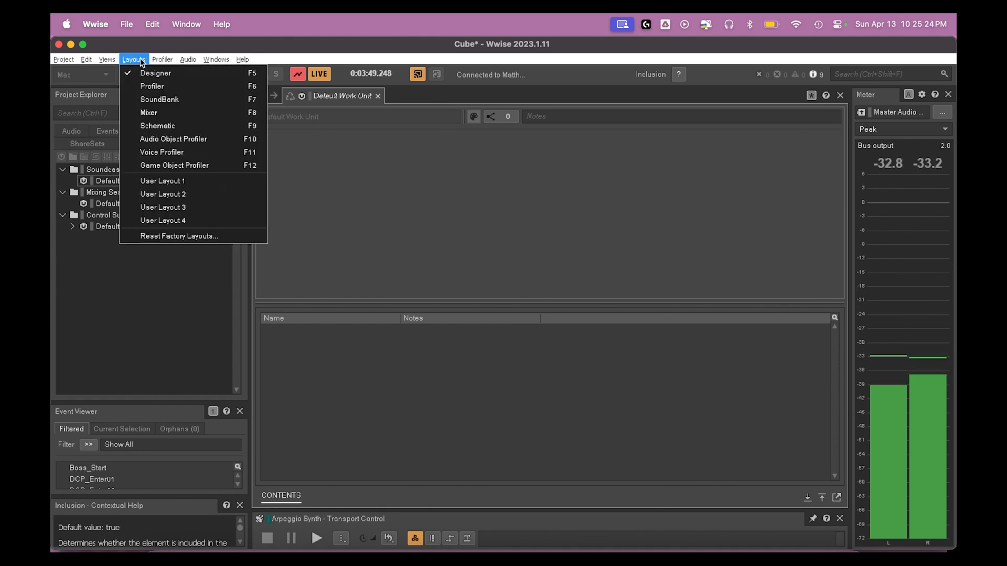
pyautogui.moveTo(168, 61)
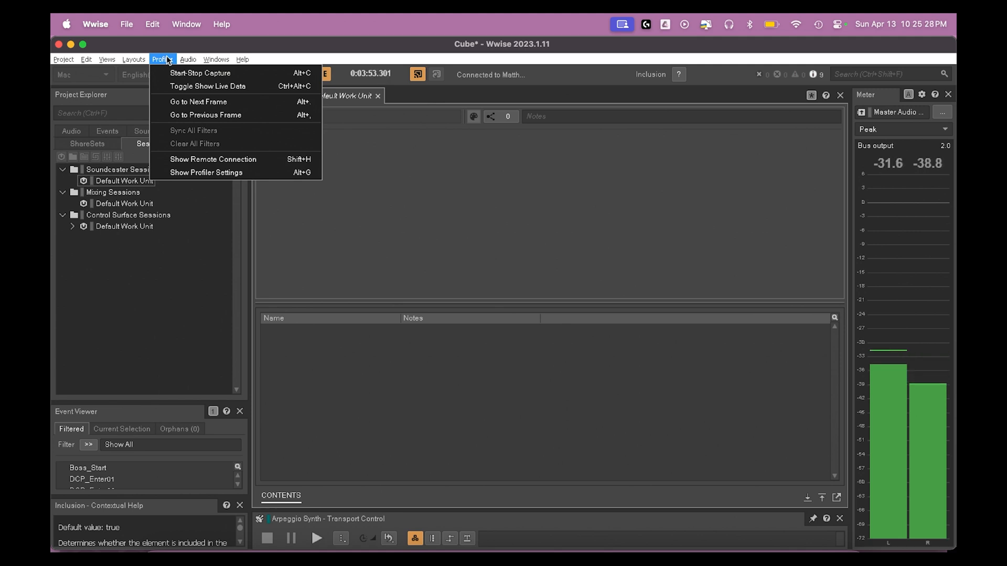
pyautogui.click(246, 73)
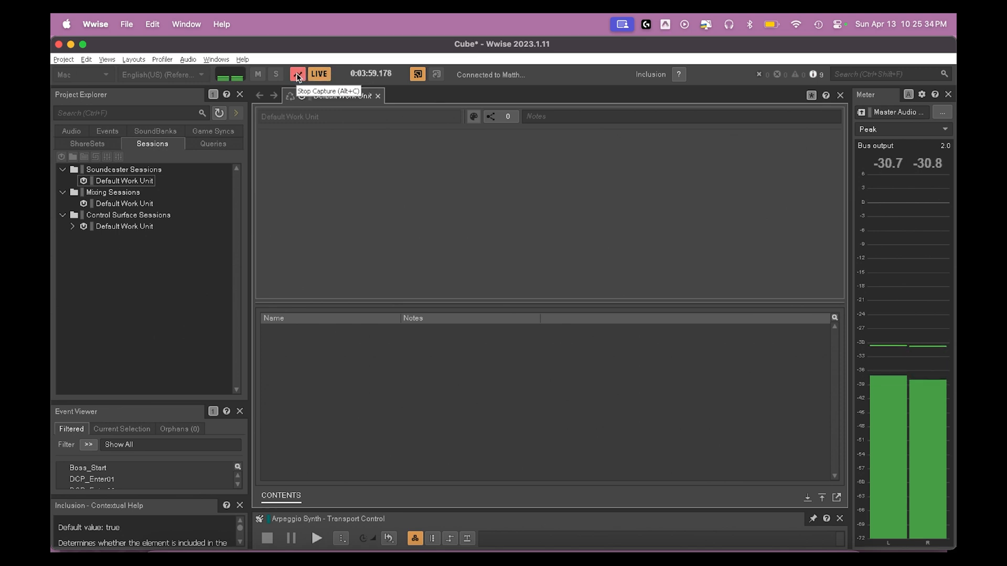
pyautogui.click(165, 59)
pyautogui.moveTo(137, 60)
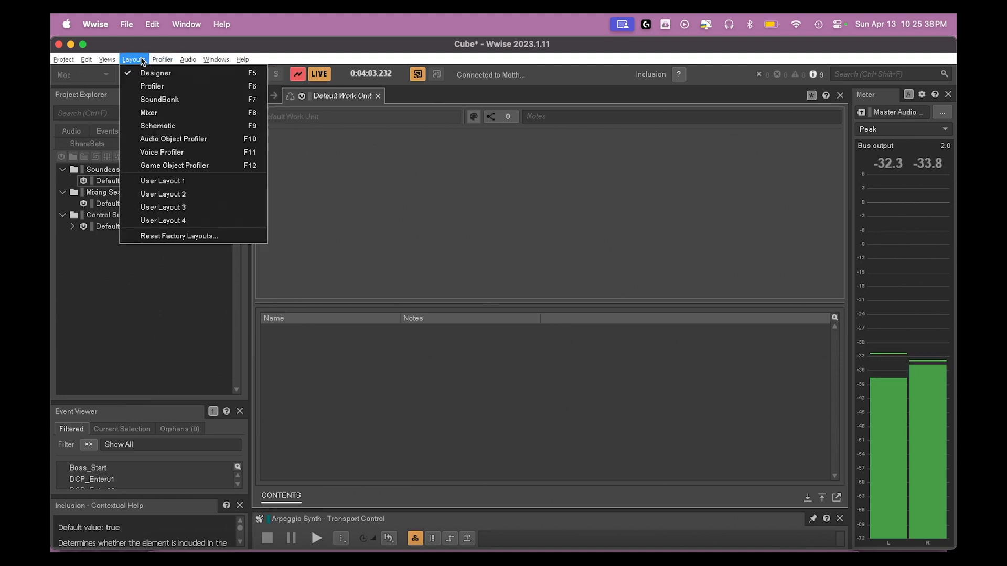
pyautogui.click(146, 88)
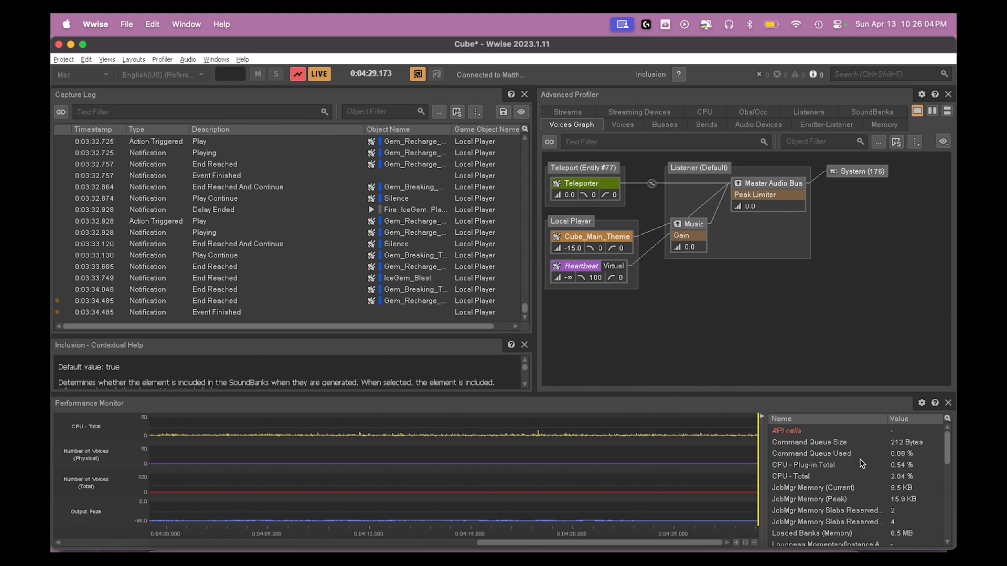
# Examine the Performance Monitor values and the Advanced Profiler's Voices Graph, Voices, Audio Devices, Emitter-Listener and SoundBanks views
pyautogui.scroll(-5, 855, 464)
pyautogui.scroll(5, 860, 463)
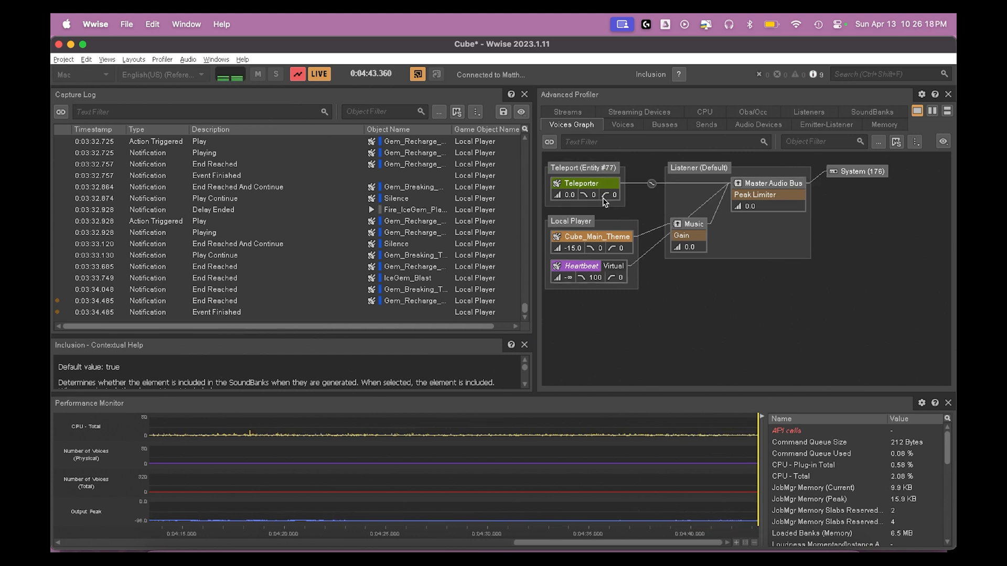
pyautogui.moveTo(651, 184)
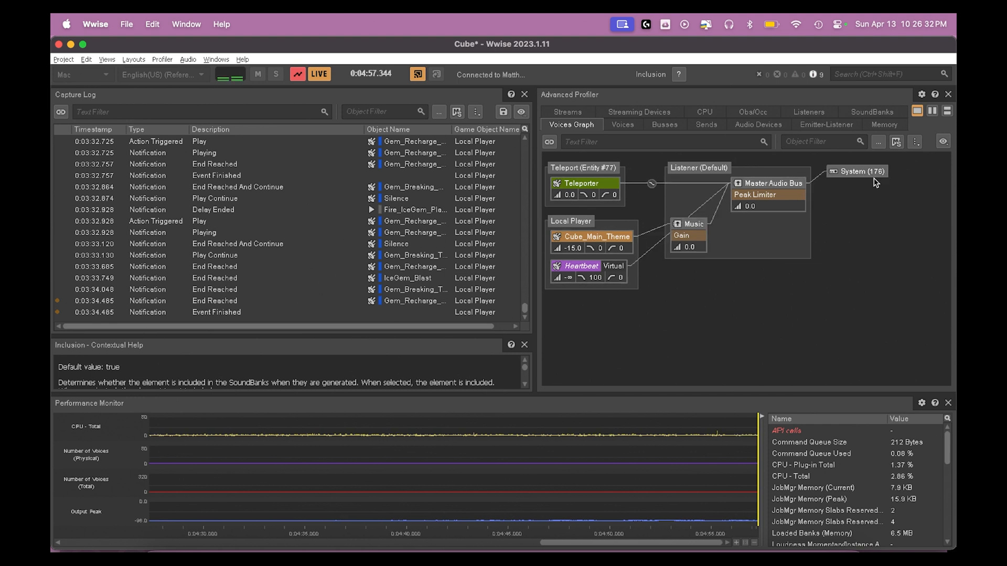
pyautogui.click(630, 128)
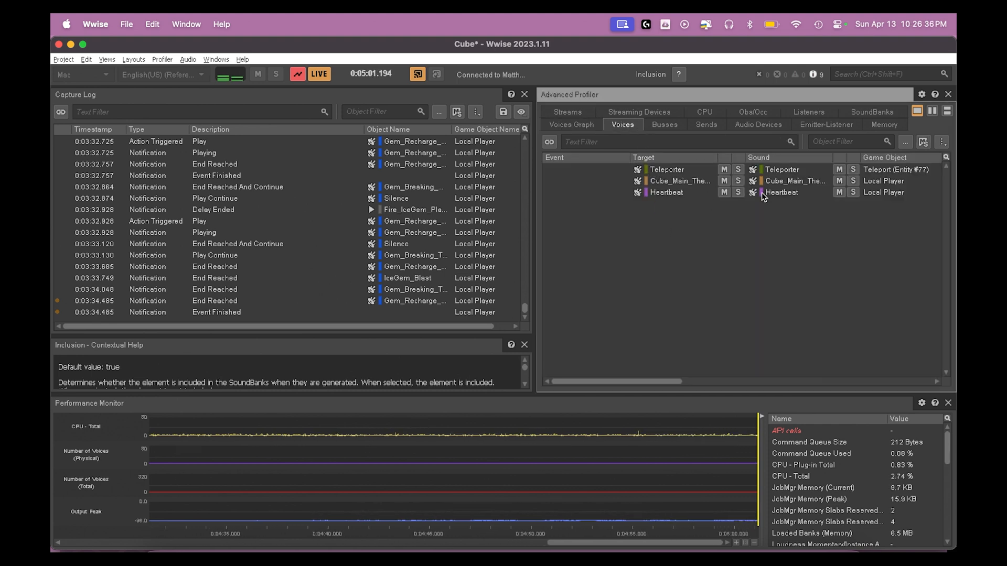
pyautogui.click(754, 126)
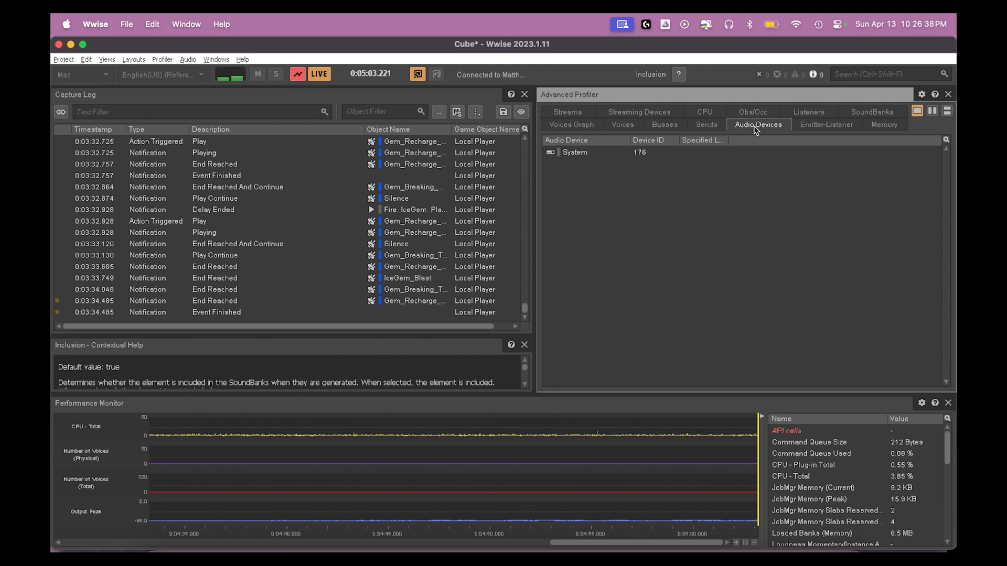
pyautogui.click(828, 129)
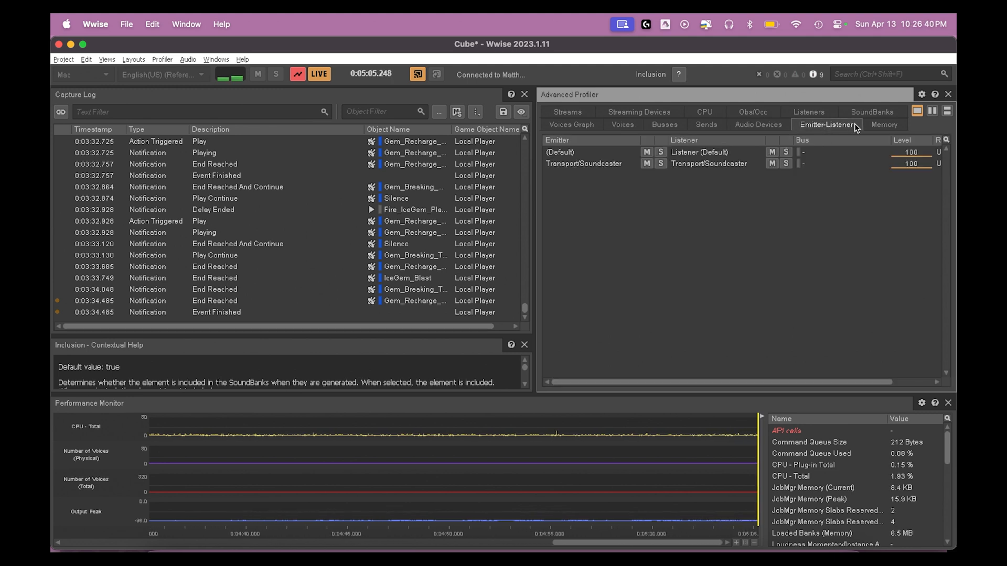
pyautogui.click(884, 113)
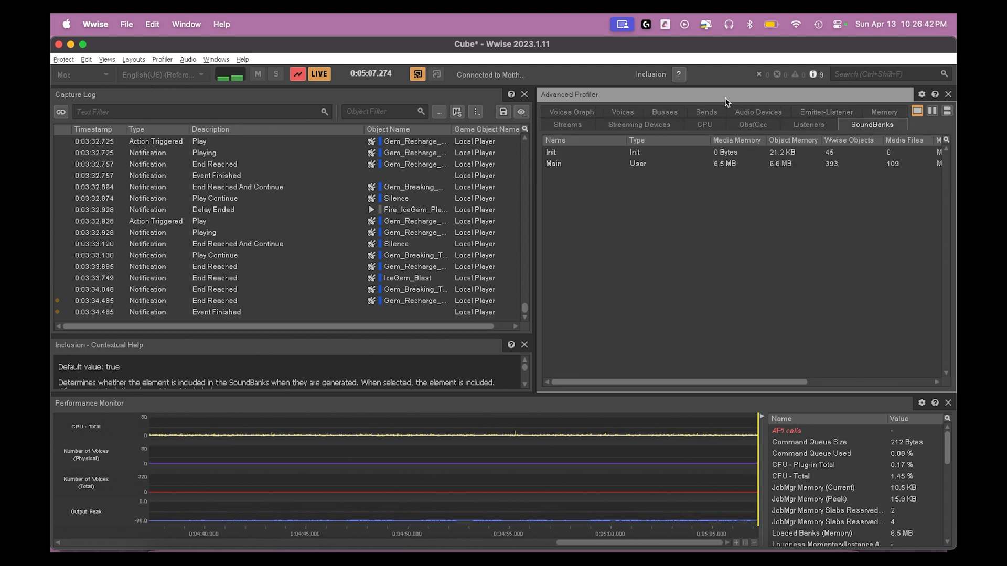
pyautogui.click(585, 112)
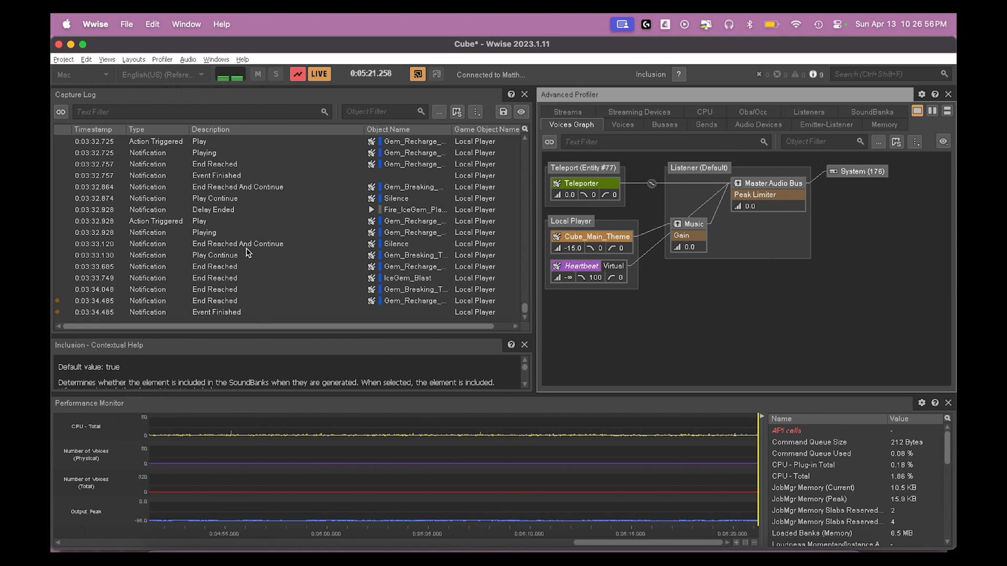
# Switch to the Cube game, position its window beside the Capture Log, and move down the corridor to the wizard hat
pyautogui.click(660, 553)
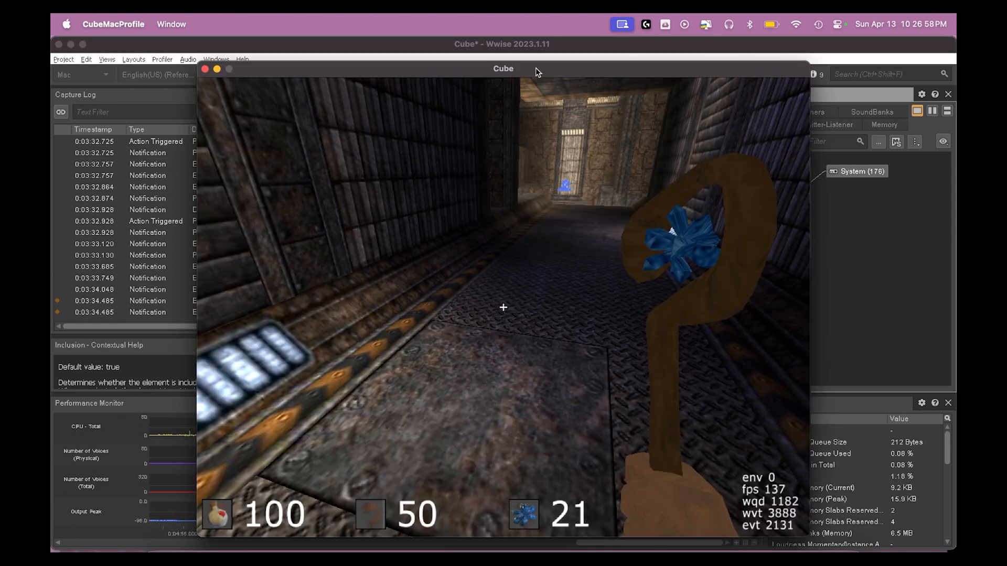
pyautogui.moveTo(471, 72); pyautogui.dragTo(741, 62)
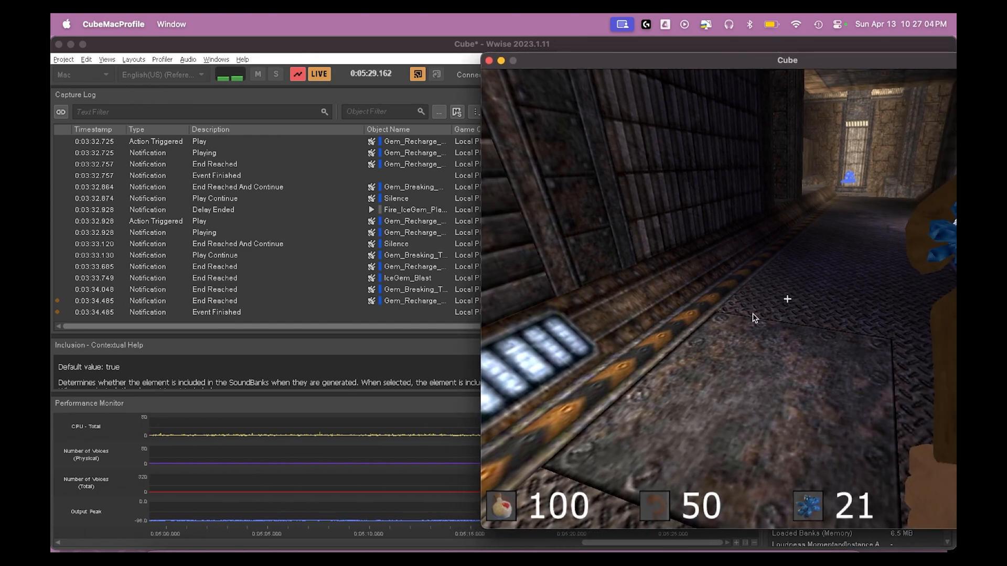
pyautogui.press('w')
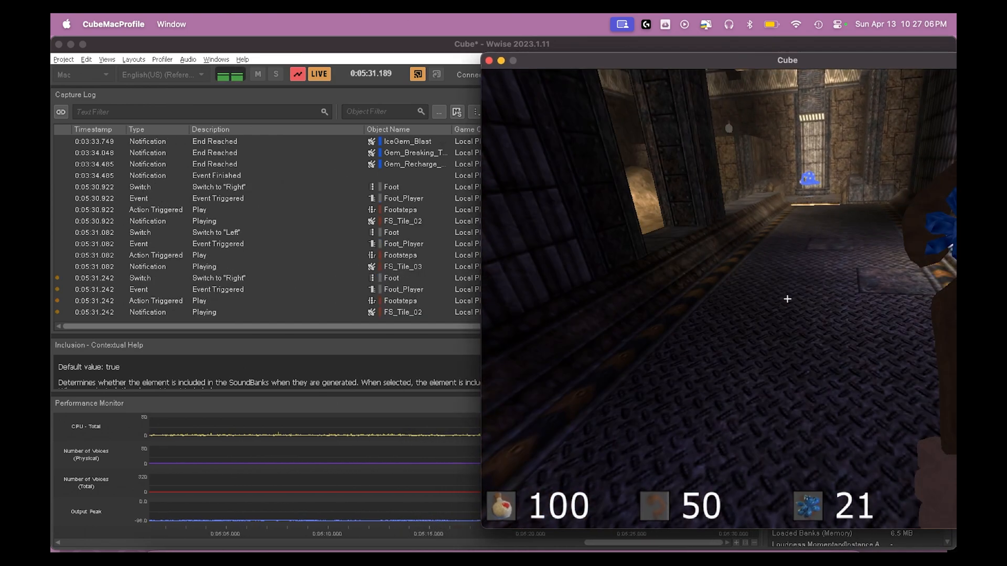
pyautogui.press('space')
pyautogui.press('w')
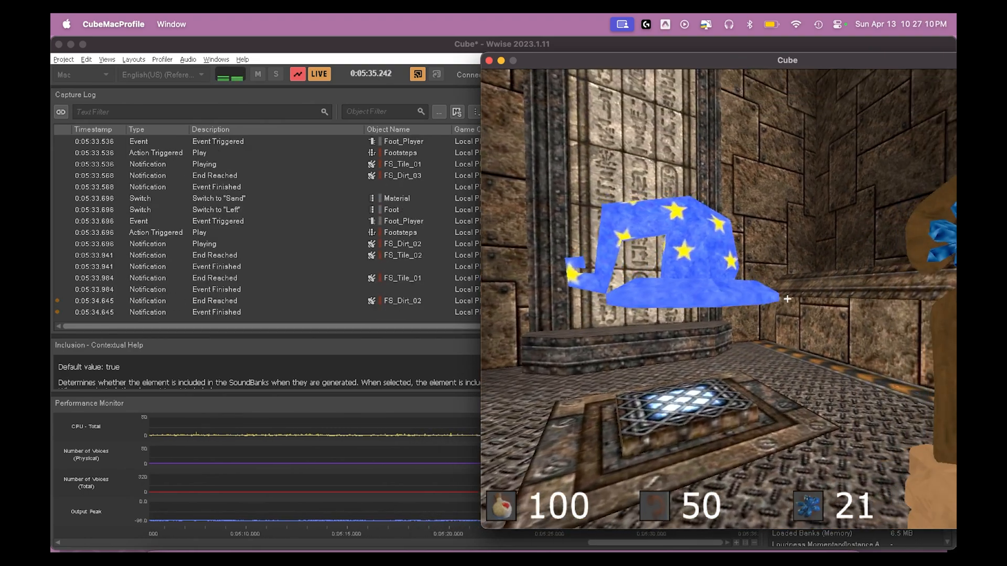
# Fire the weapon three times beside the wizard hat and walk forward to collect it
pyautogui.click(788, 299)
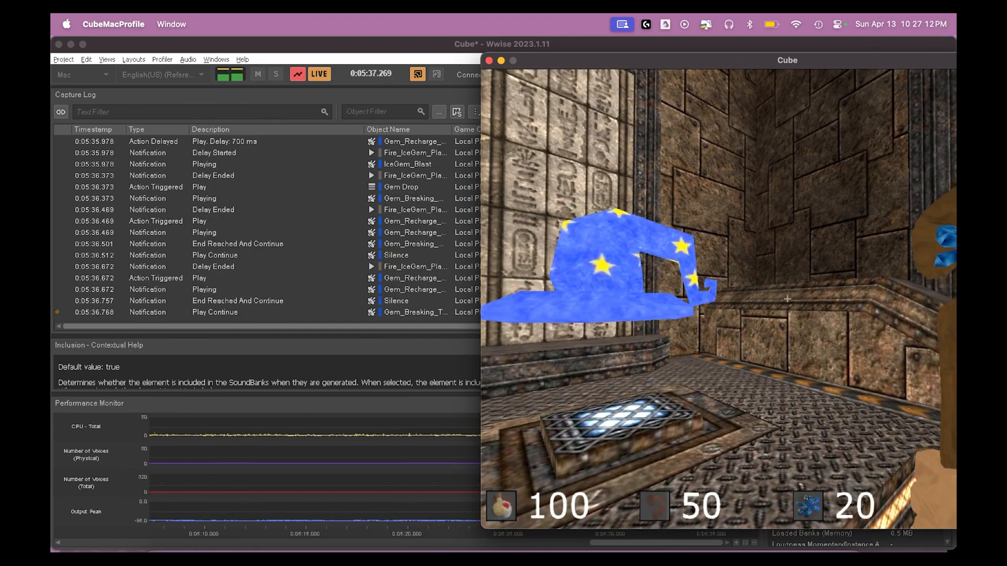
pyautogui.click(787, 299)
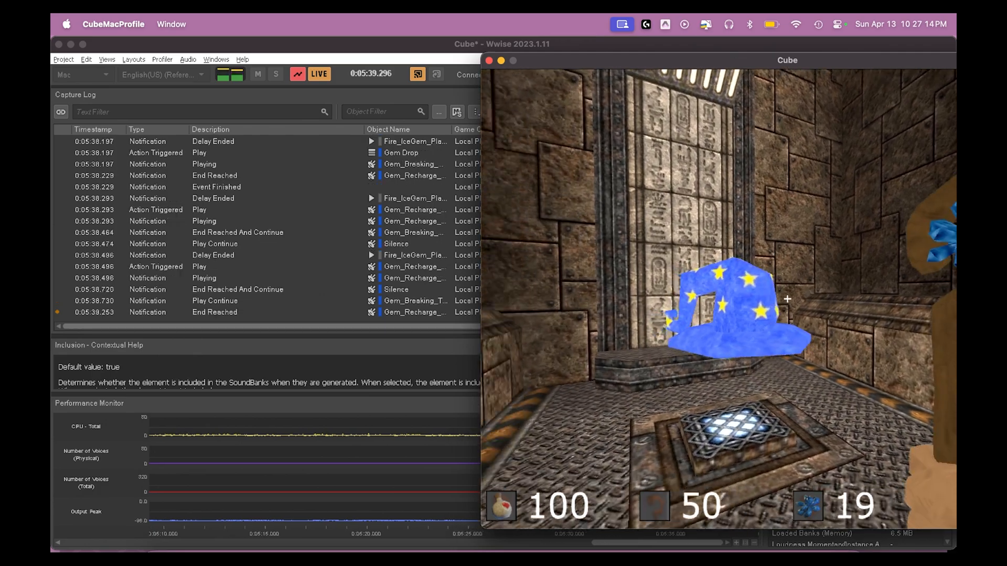
pyautogui.click(787, 299)
pyautogui.press('w')
pyautogui.press('w')
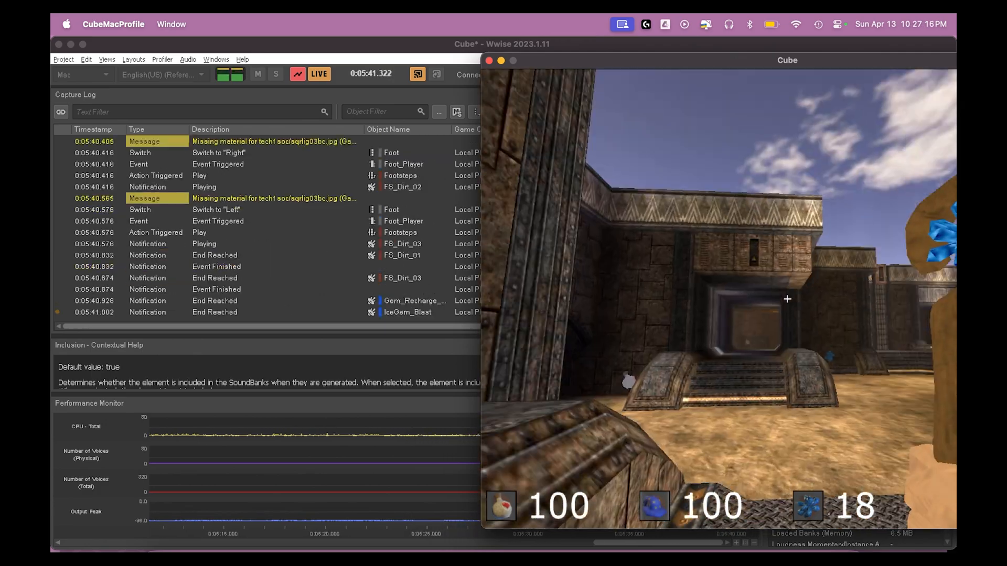
# Cross the outdoor courtyard into the tunnel, jumping along the way, and continue into the dark room
pyautogui.press('w')
pyautogui.press('space')
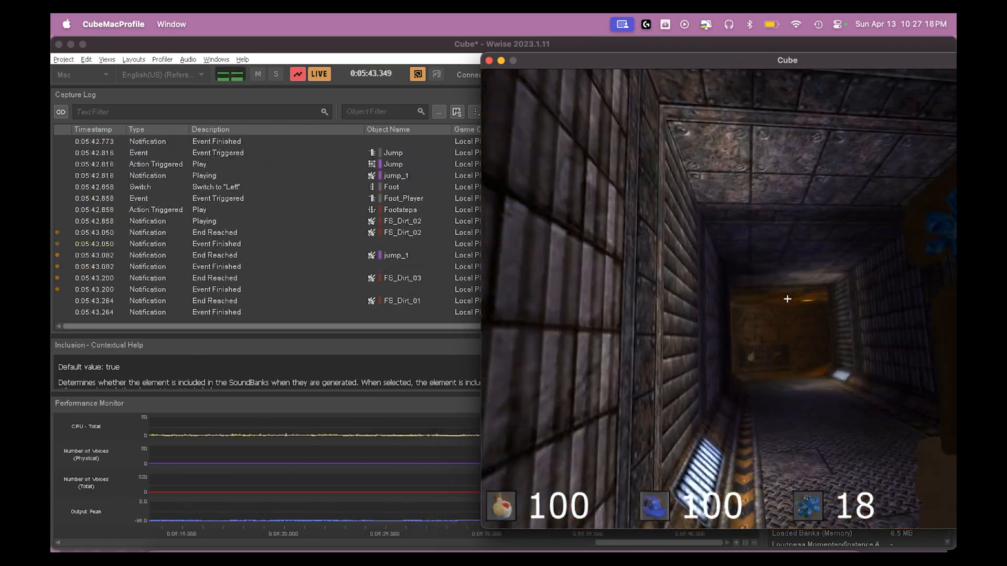
pyautogui.press('space')
pyautogui.press('w')
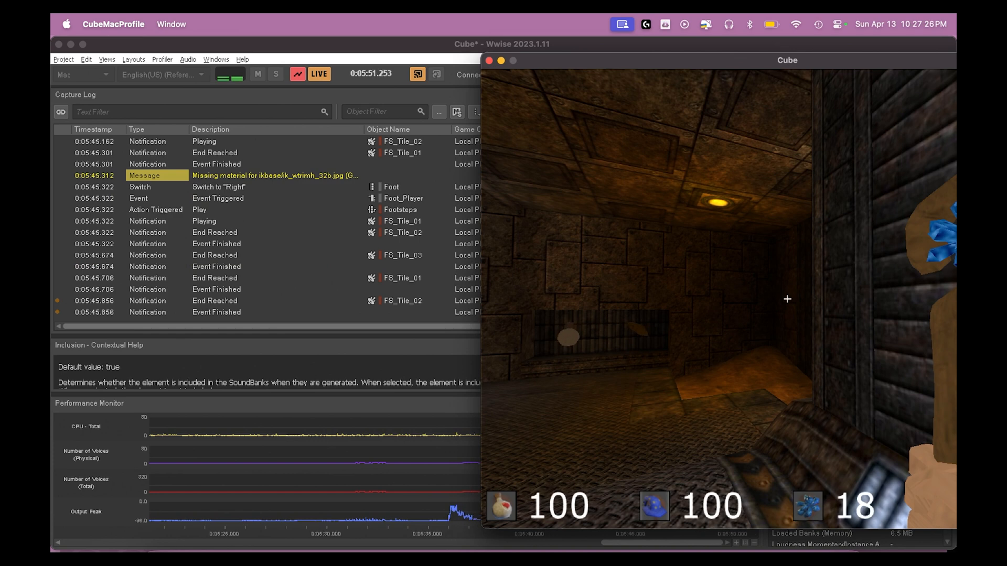
# Switch back to Wwise and examine the linked Capture Log entries for the ItemSpawn event and the tile footsteps
pyautogui.press('super+Tab')
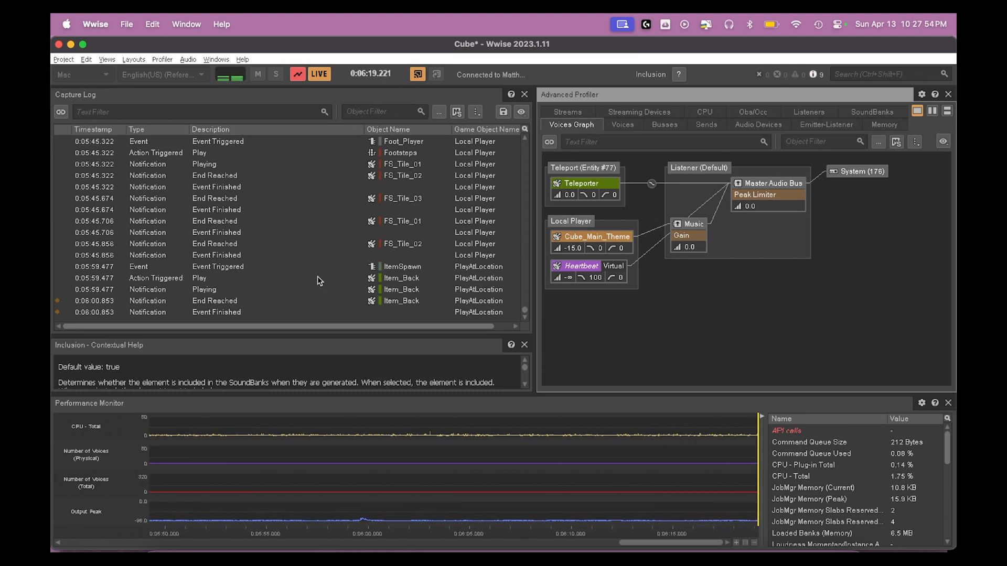
pyautogui.click(144, 280)
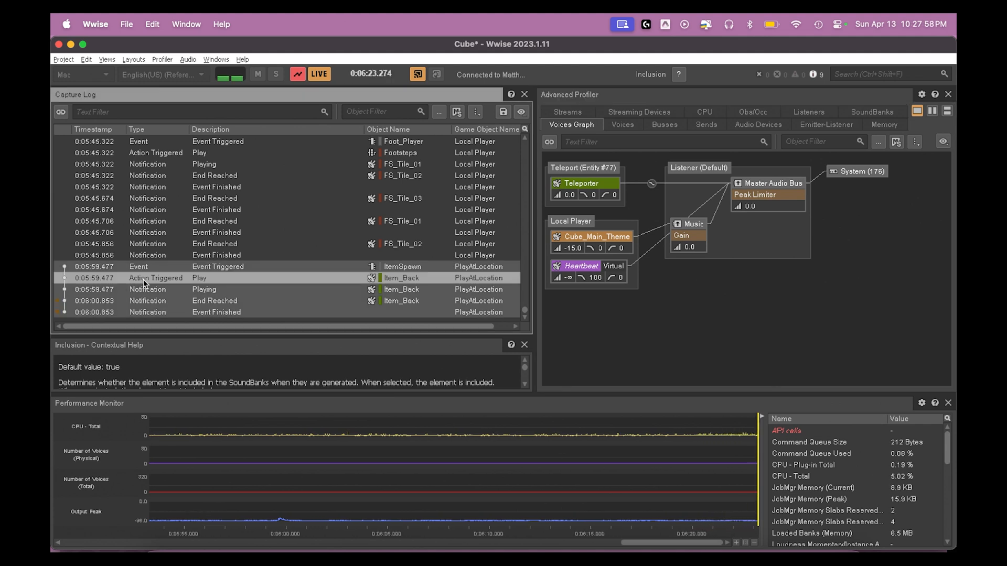
pyautogui.click(134, 267)
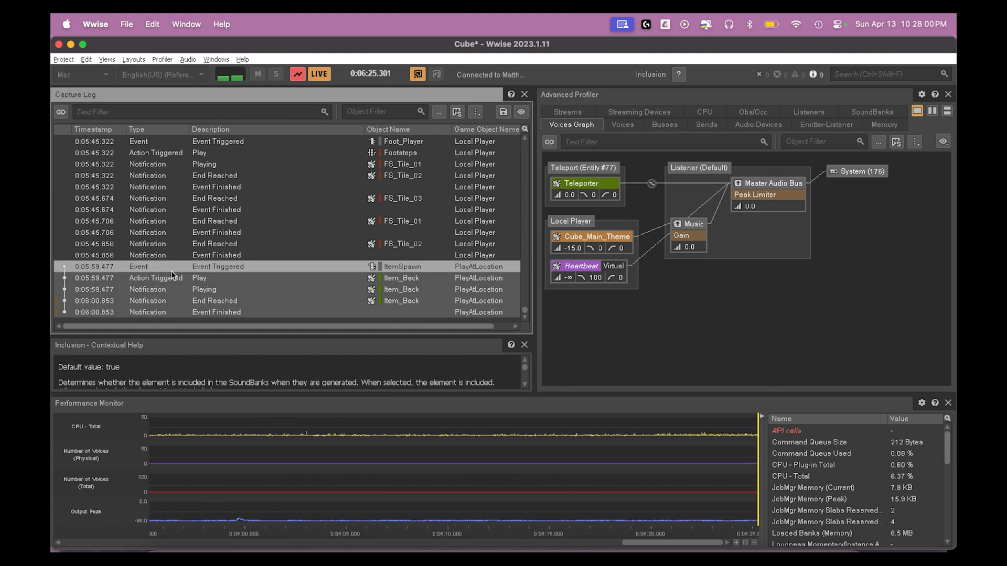
pyautogui.click(144, 257)
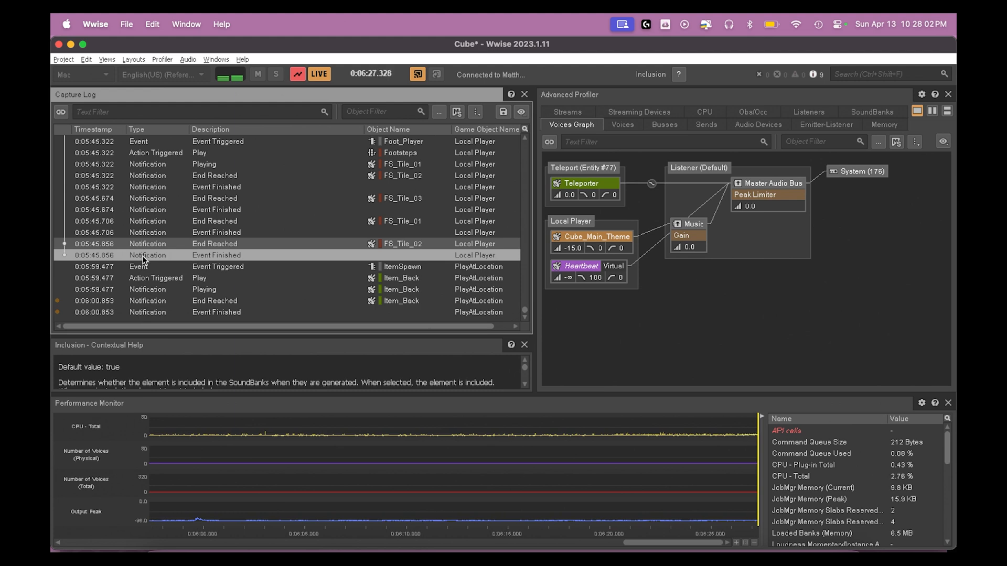
pyautogui.click(218, 281)
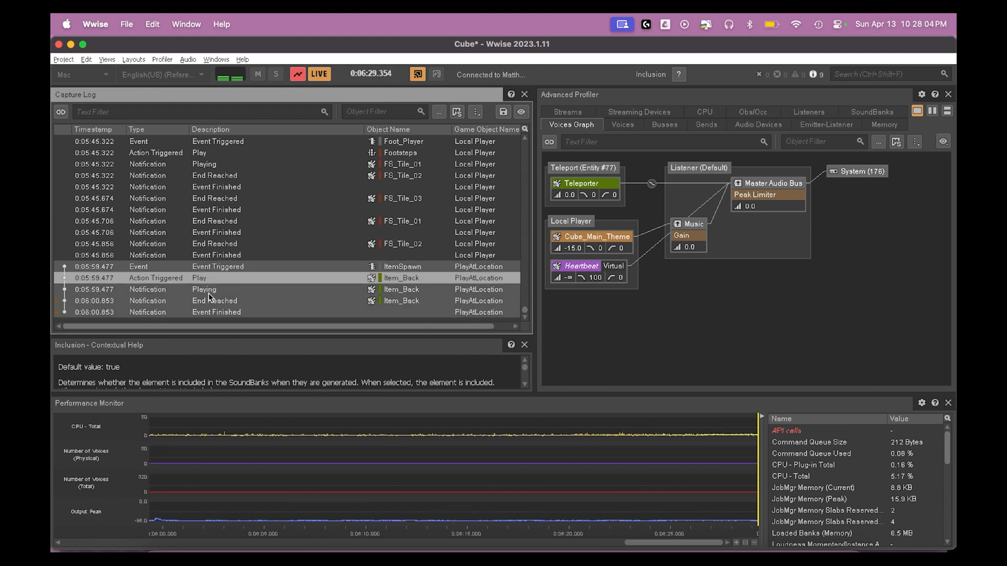
pyautogui.click(197, 180)
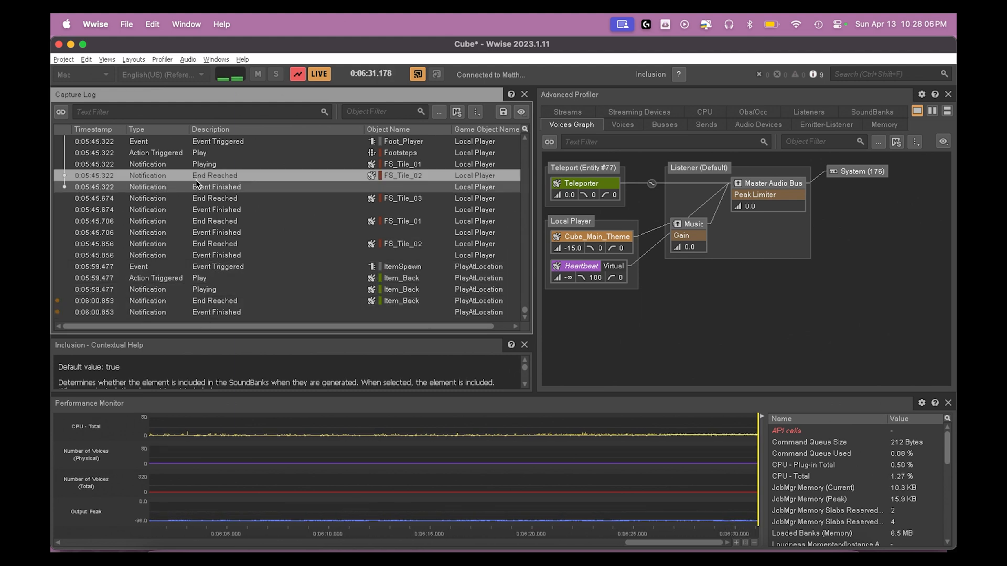
pyautogui.click(197, 188)
pyautogui.click(197, 199)
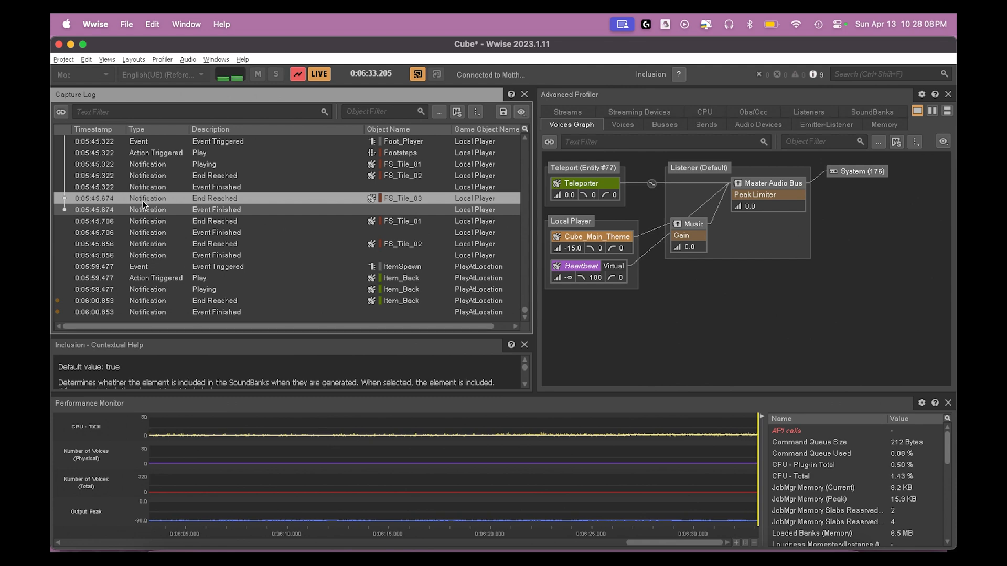
# Examine the earlier Foot_Player event entries in the Capture Log and return to the latest entries
pyautogui.scroll(5, 379, 275)
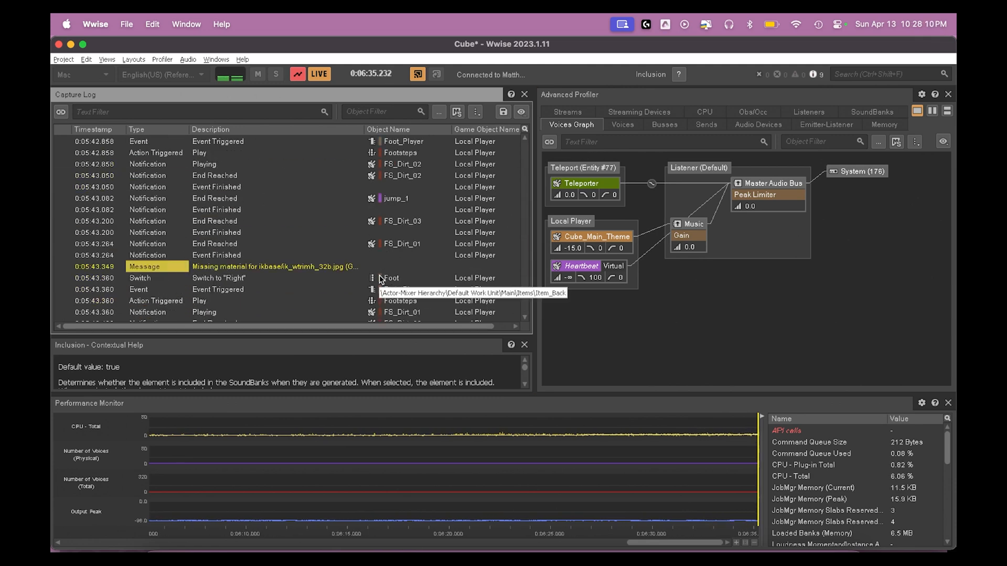
pyautogui.scroll(5, 379, 275)
pyautogui.click(174, 164)
pyautogui.click(174, 176)
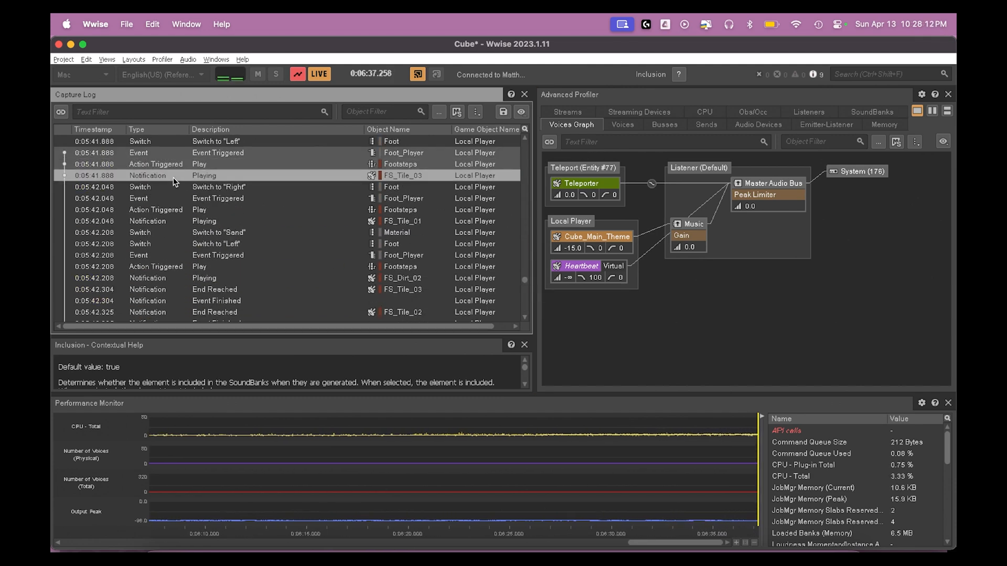
pyautogui.click(173, 199)
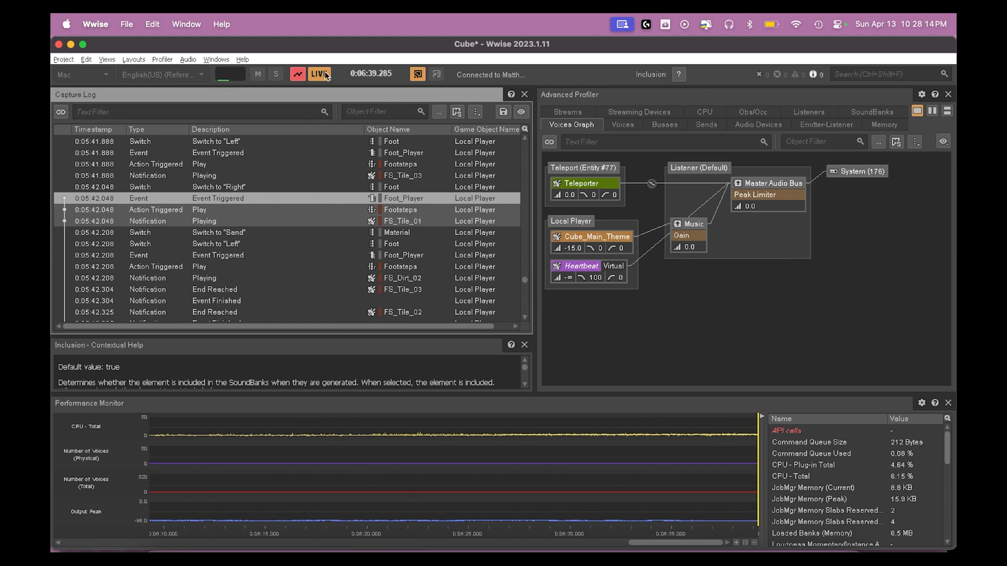
pyautogui.scroll(-20, 263, 232)
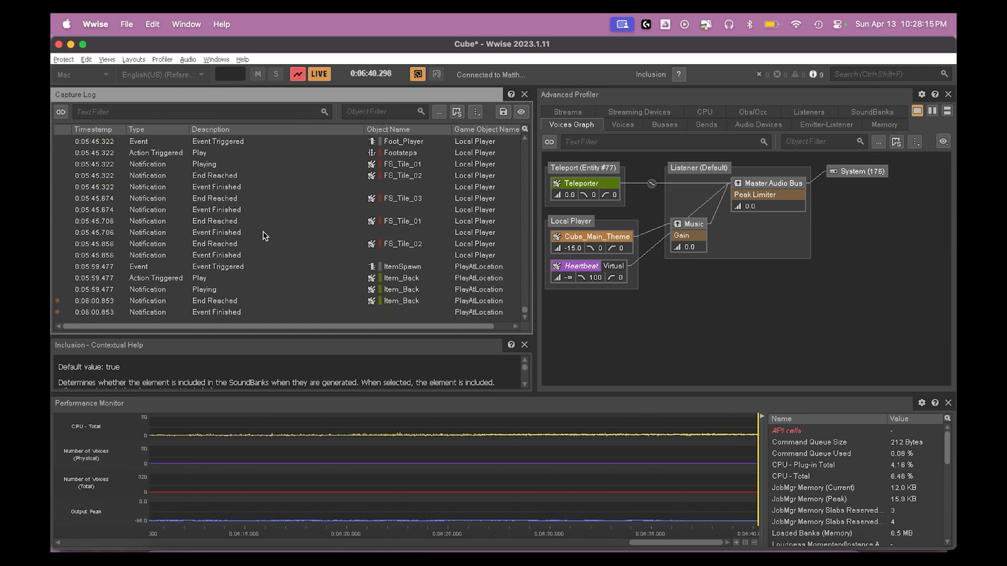
# Find the ItemSpawn event from the Capture Log in the Project Explorer using a new pinned view
pyautogui.click(167, 314)
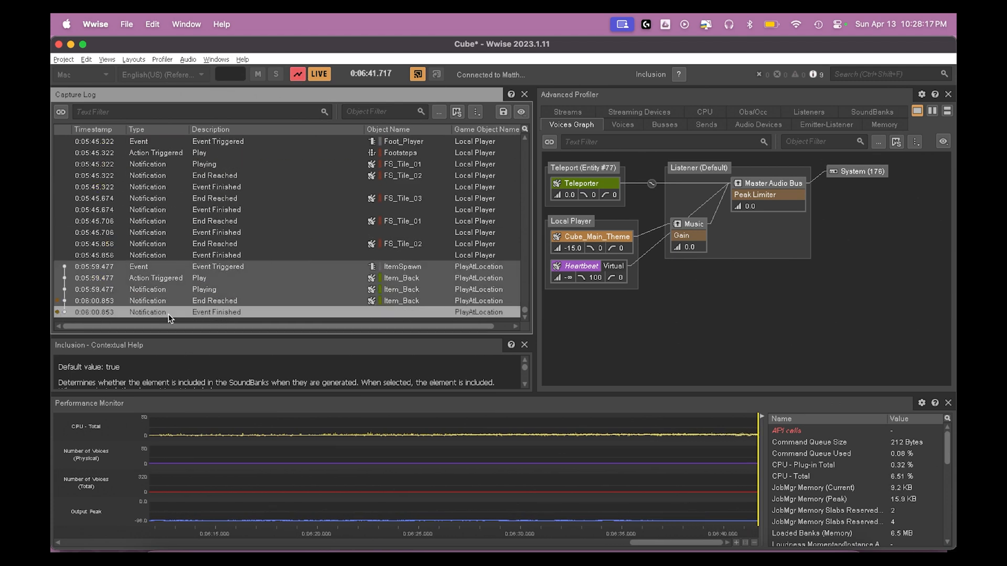
pyautogui.click(143, 267)
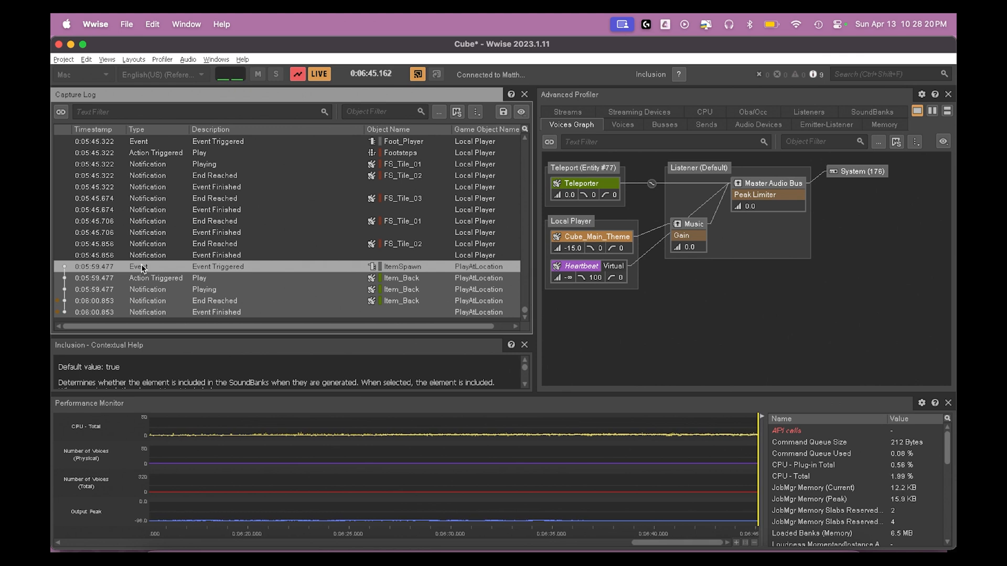
pyautogui.rightClick(146, 270)
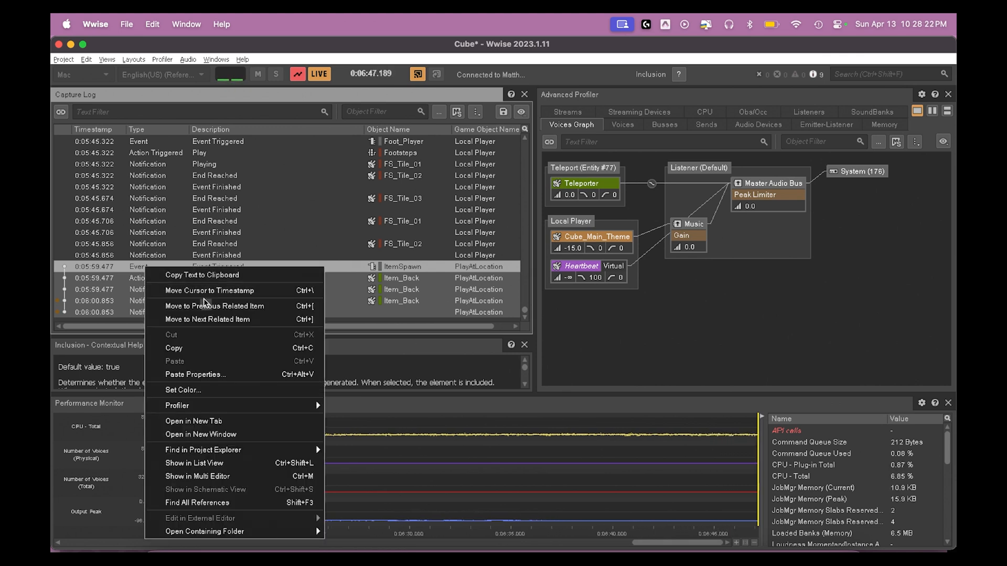
pyautogui.moveTo(263, 451)
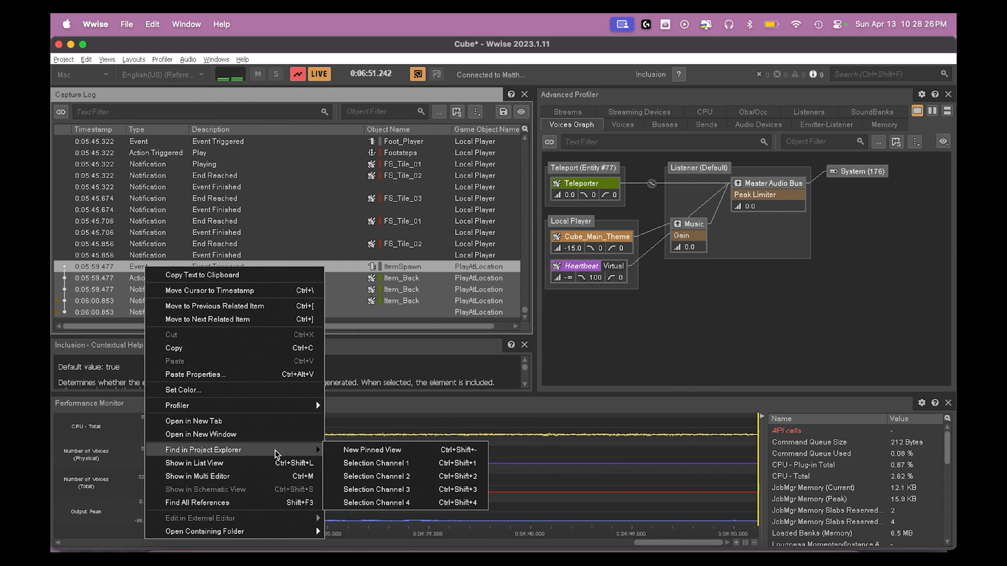
pyautogui.click(387, 454)
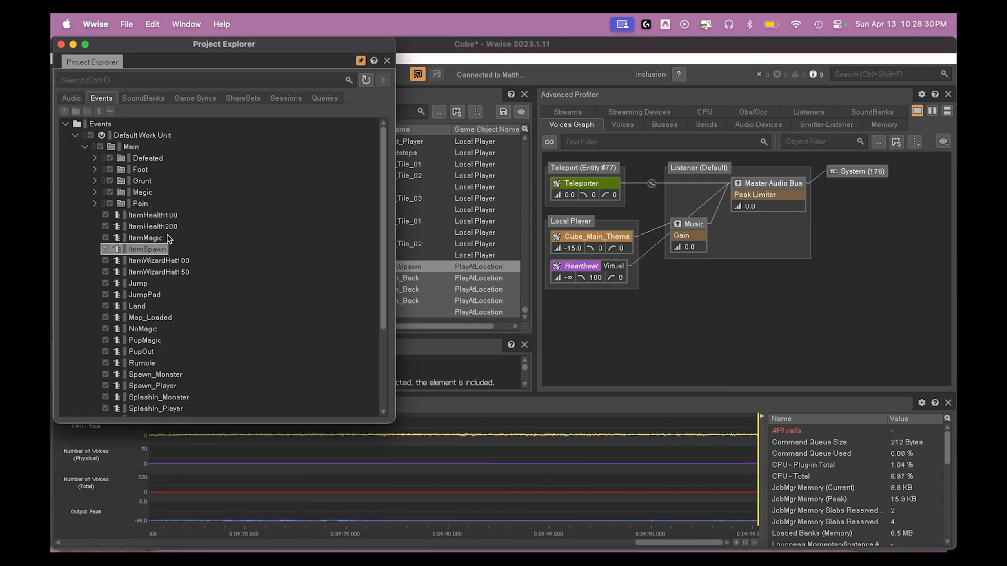
# Open the ItemSpawn event, examine the action types available for its Play action, and close the editor and Project Explorer windows
pyautogui.doubleClick(157, 250)
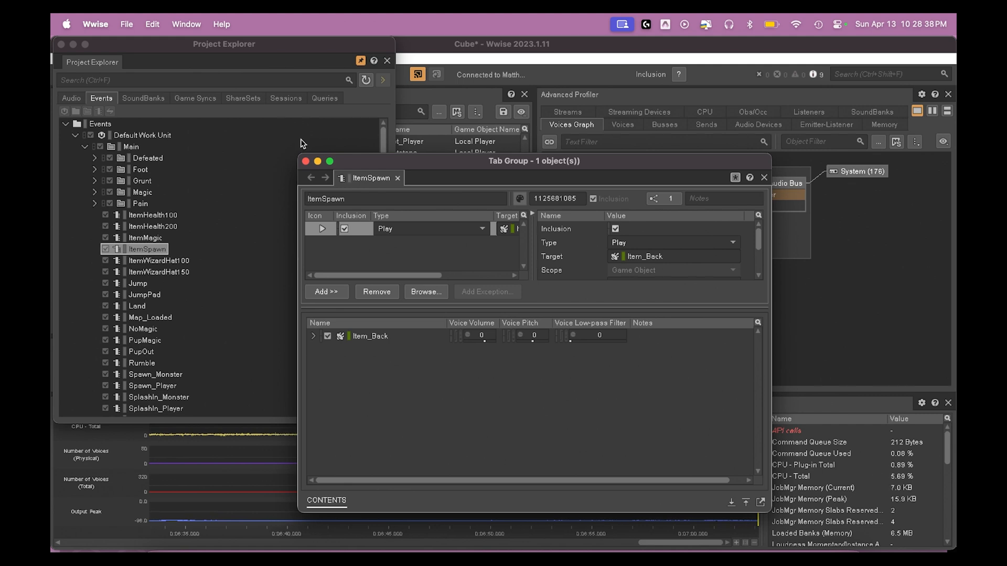
pyautogui.click(306, 162)
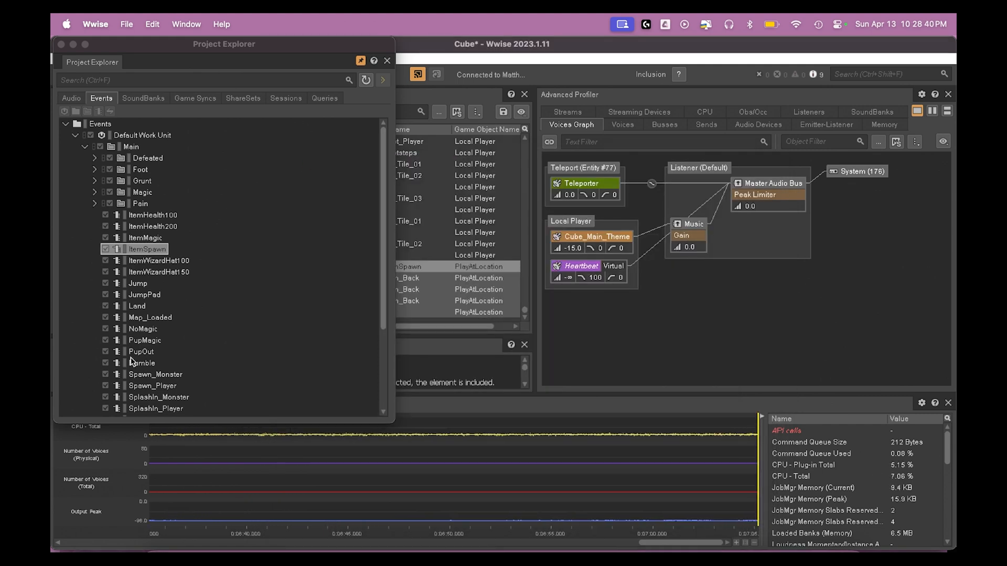
pyautogui.doubleClick(142, 250)
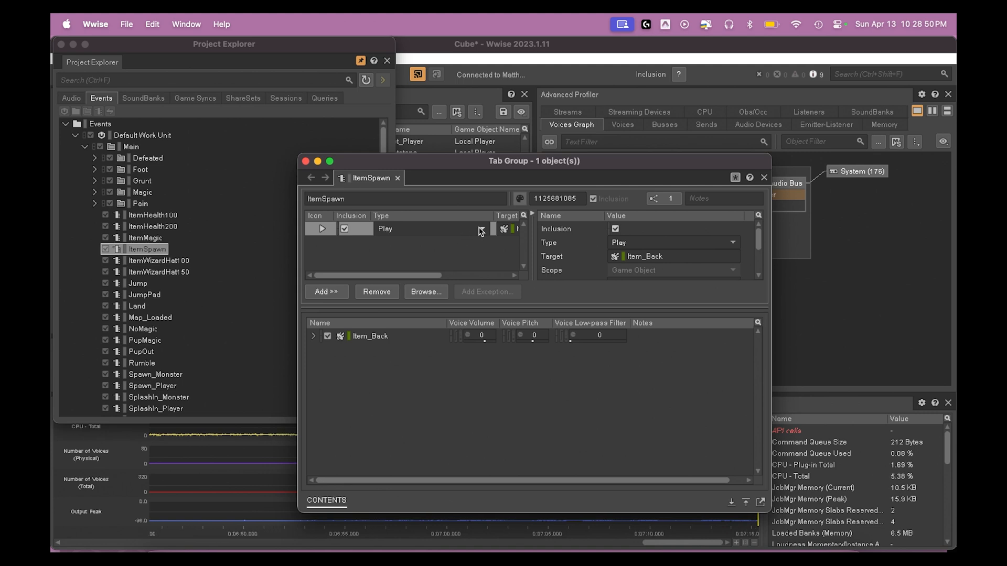
pyautogui.click(481, 230)
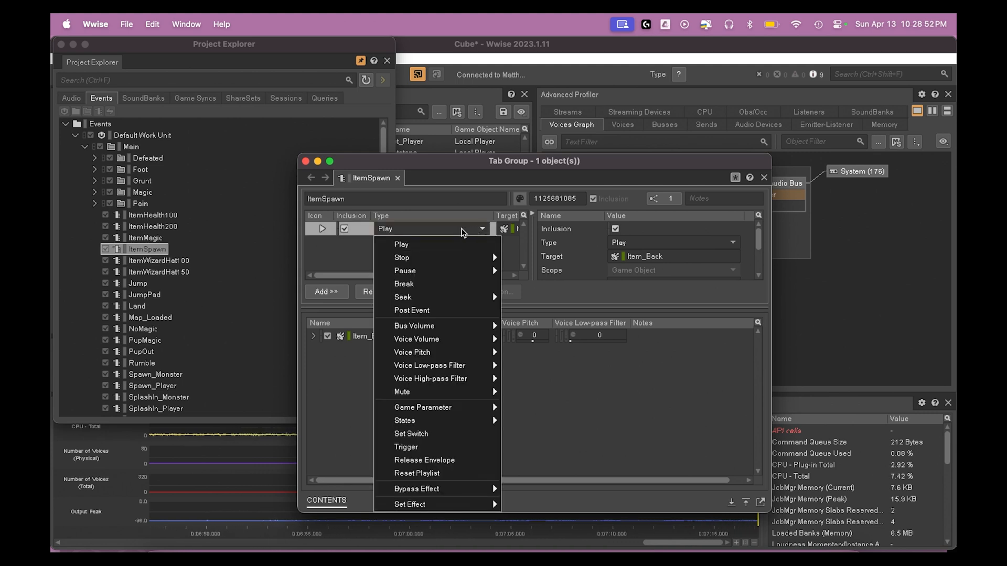
pyautogui.click(332, 262)
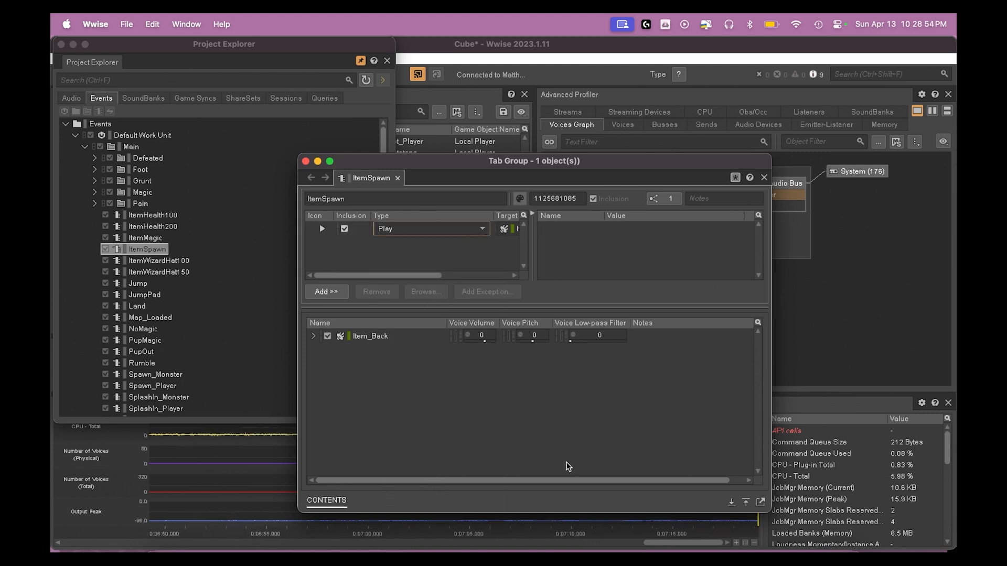
pyautogui.click(305, 161)
pyautogui.click(591, 334)
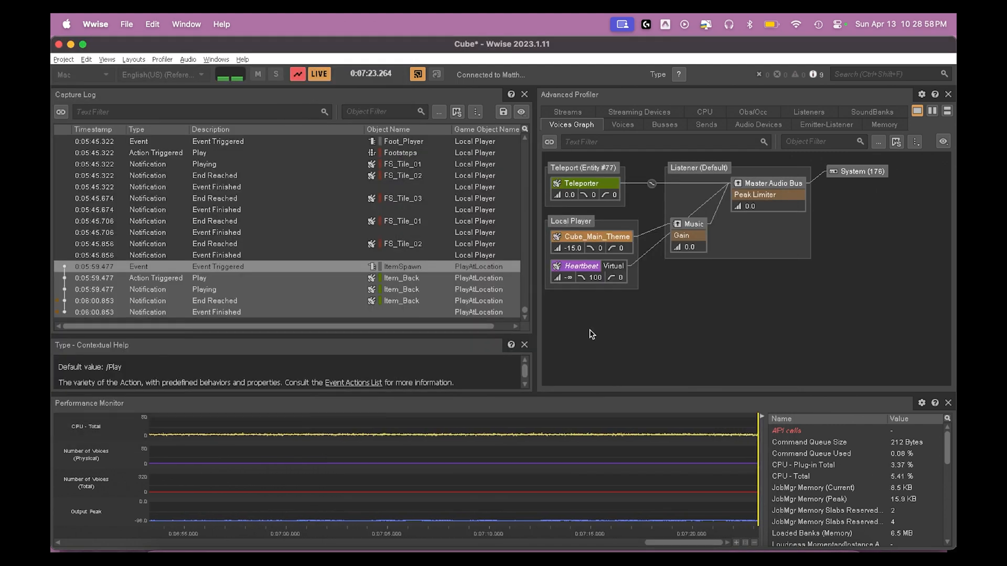
# Show the Advanced Profiler's Voices view and inspect the FS_Tile_01 and Footsteps objects from the Capture Log
pyautogui.click(629, 126)
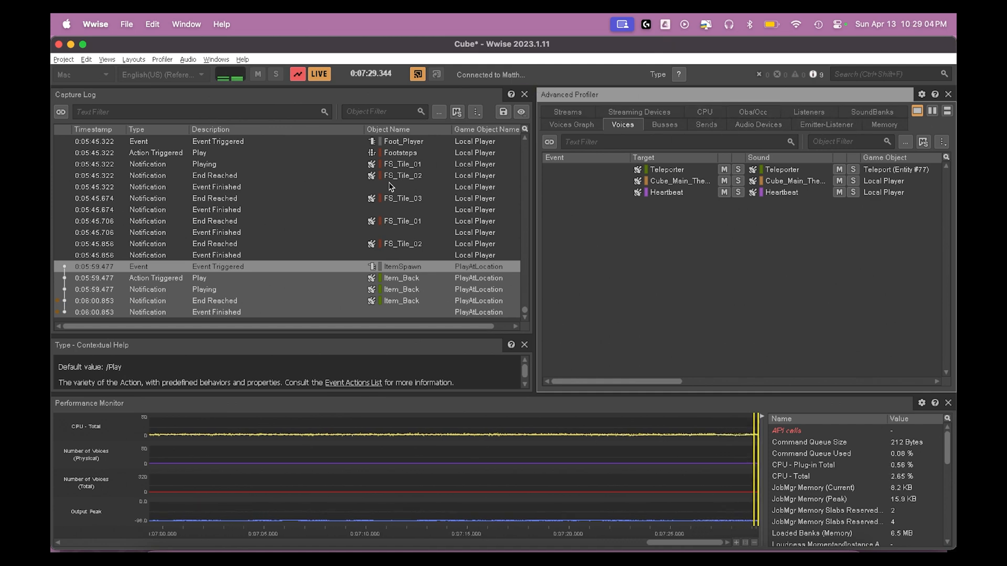
pyautogui.doubleClick(399, 223)
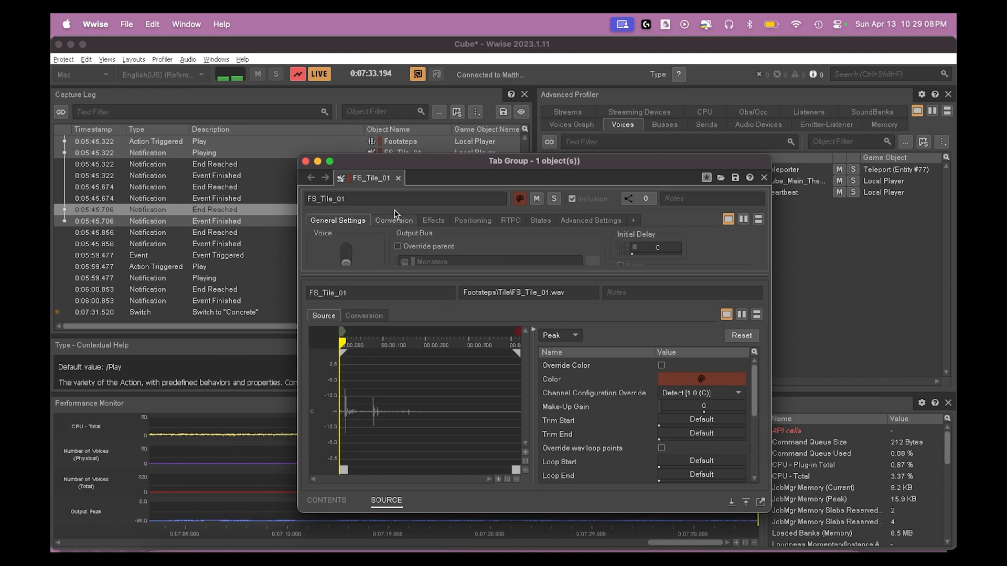
pyautogui.click(306, 162)
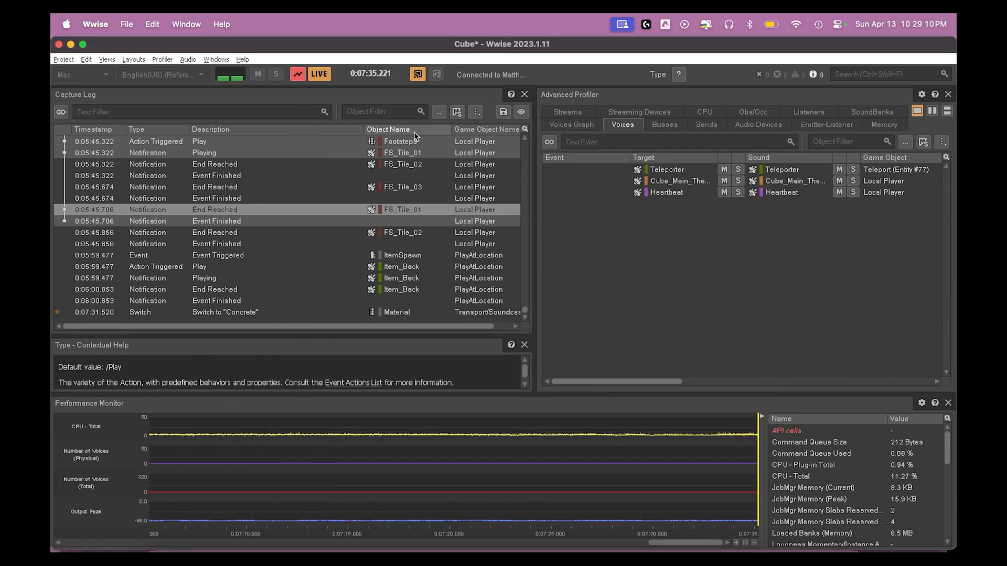
pyautogui.doubleClick(400, 141)
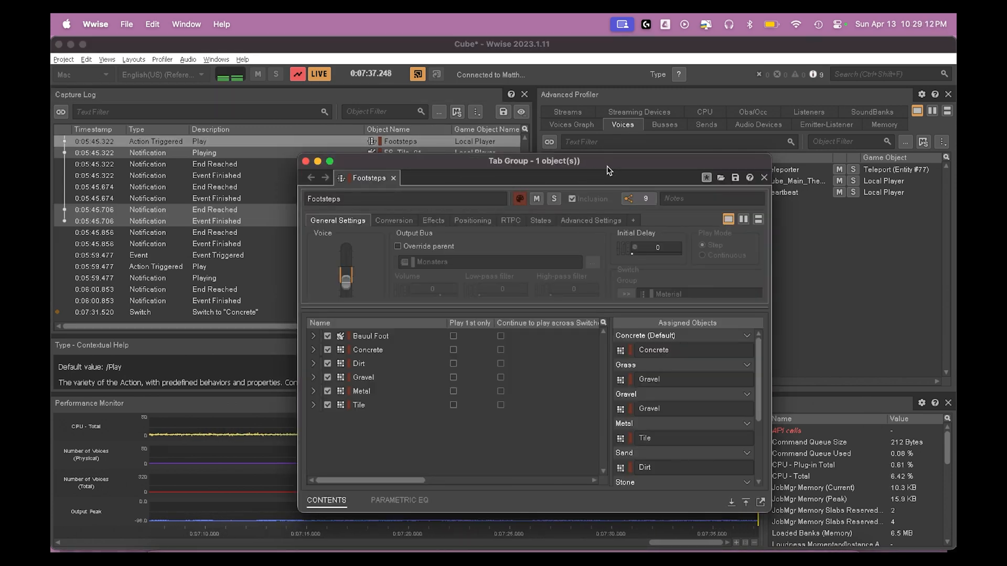
# Examine the surface materials assigned in the Footsteps container and enlarge its property area to show the full General Settings
pyautogui.moveTo(607, 166); pyautogui.dragTo(777, 151)
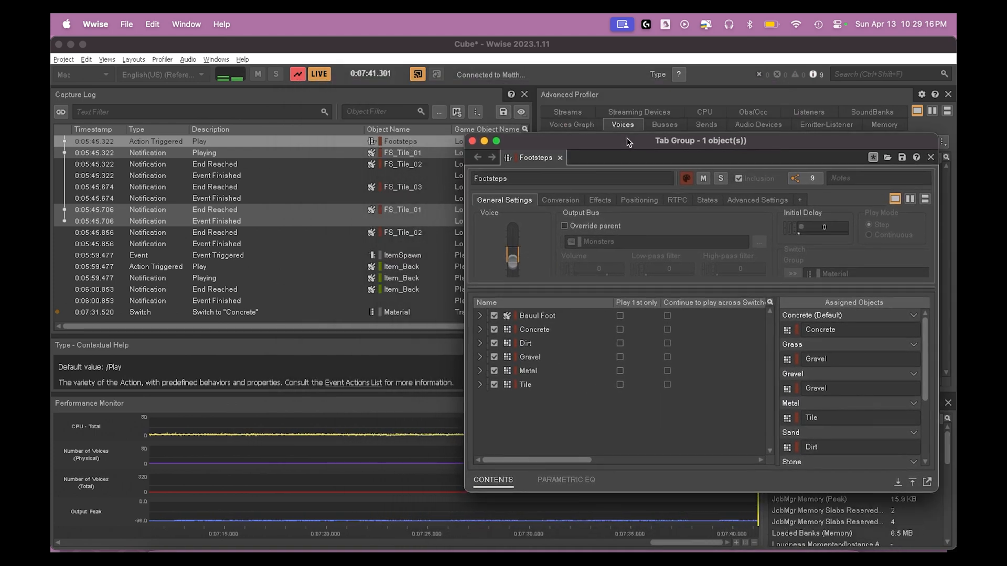
pyautogui.moveTo(628, 141); pyautogui.dragTo(325, 99)
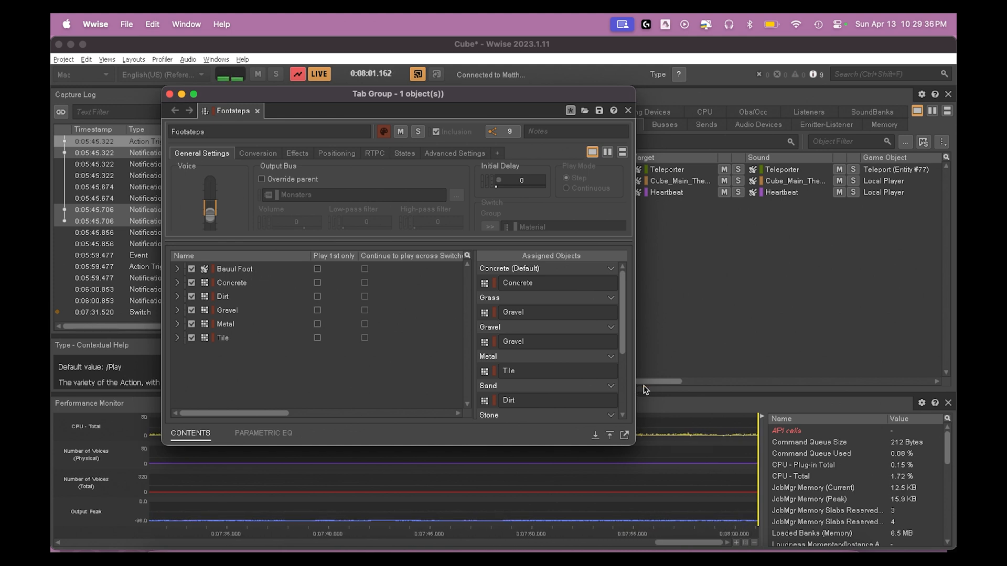
pyautogui.moveTo(624, 339); pyautogui.dragTo(600, 246)
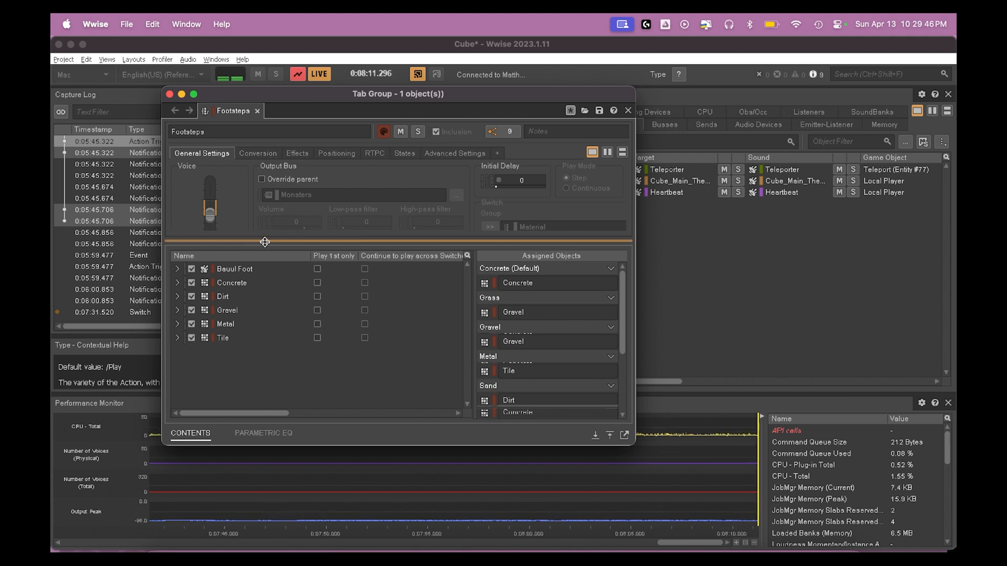
pyautogui.moveTo(264, 243); pyautogui.dragTo(299, 409)
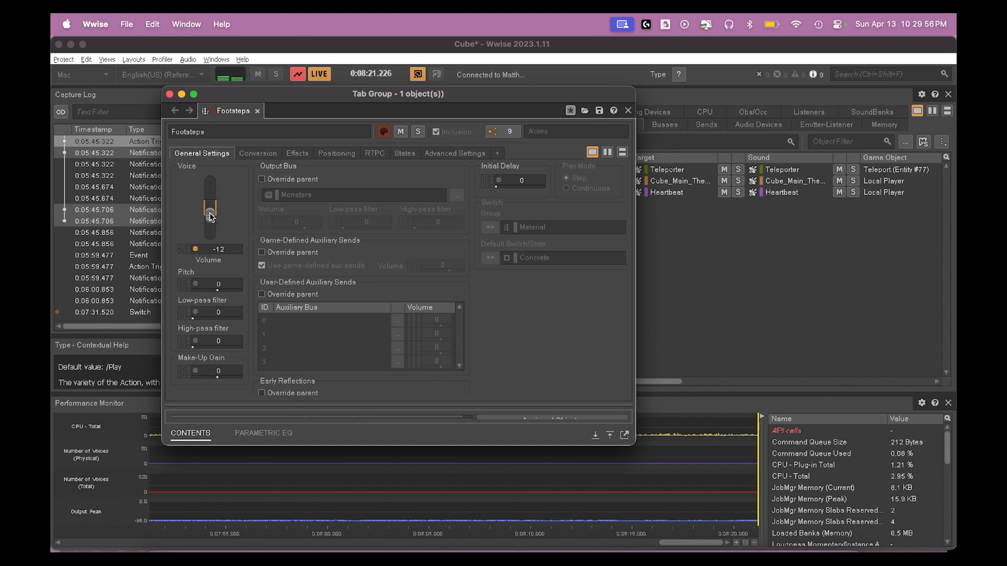
# Examine the Footsteps container's conversion settings and the band settings of its Parametric EQ effect, and return to the container
pyautogui.click(262, 154)
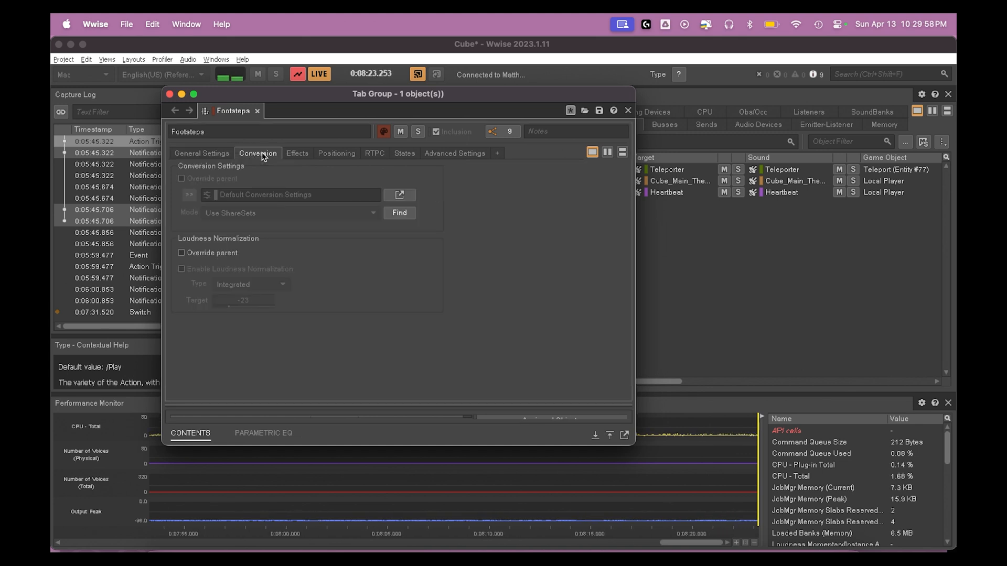
pyautogui.click(299, 157)
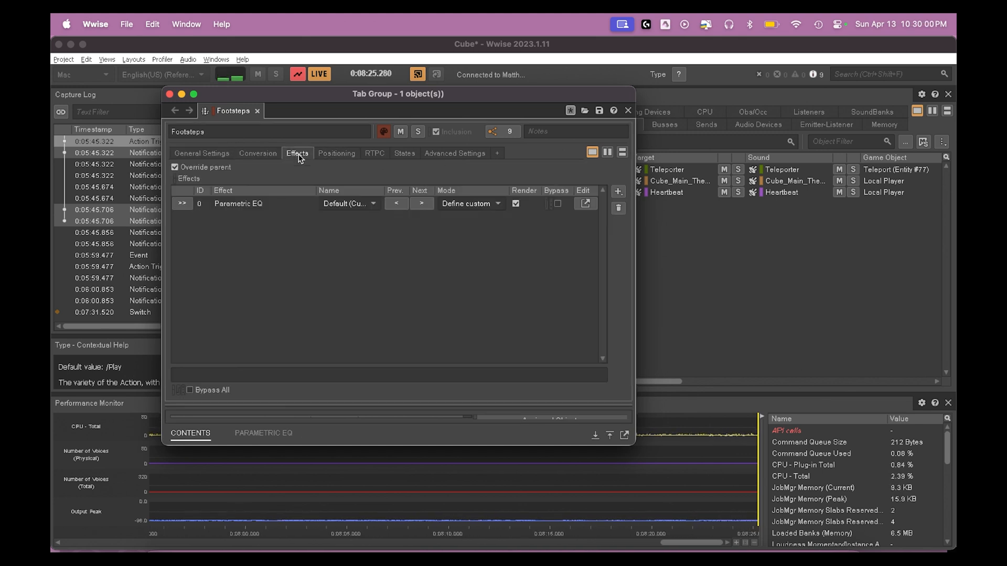
pyautogui.doubleClick(240, 206)
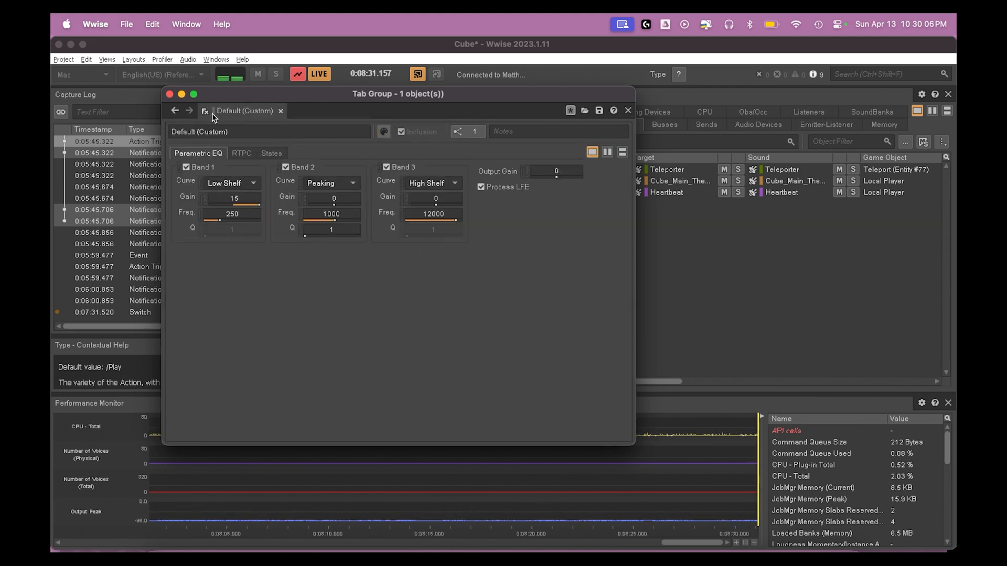
pyautogui.click(169, 112)
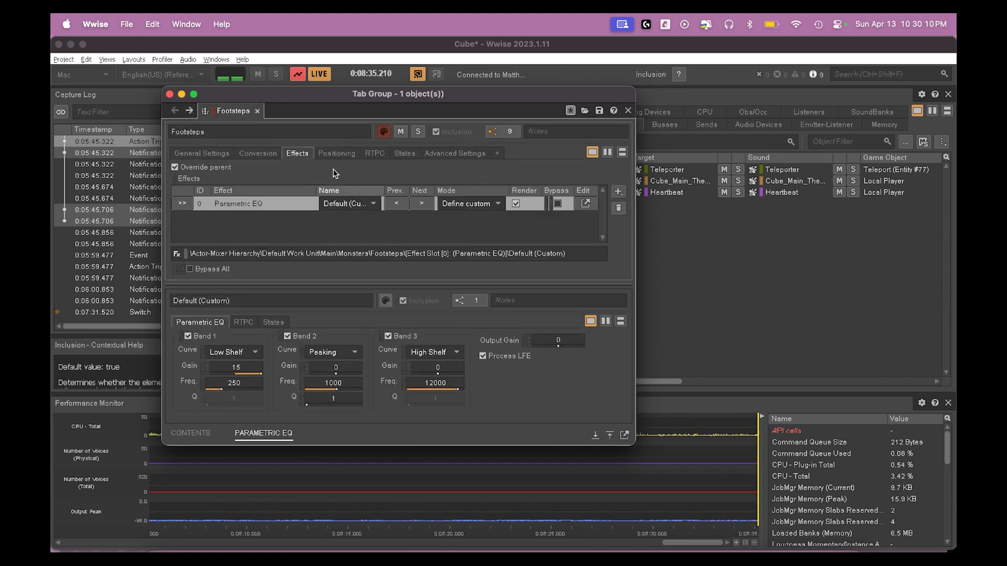
# Review the Footsteps container's positioning, RTPC, states and advanced settings
pyautogui.click(336, 153)
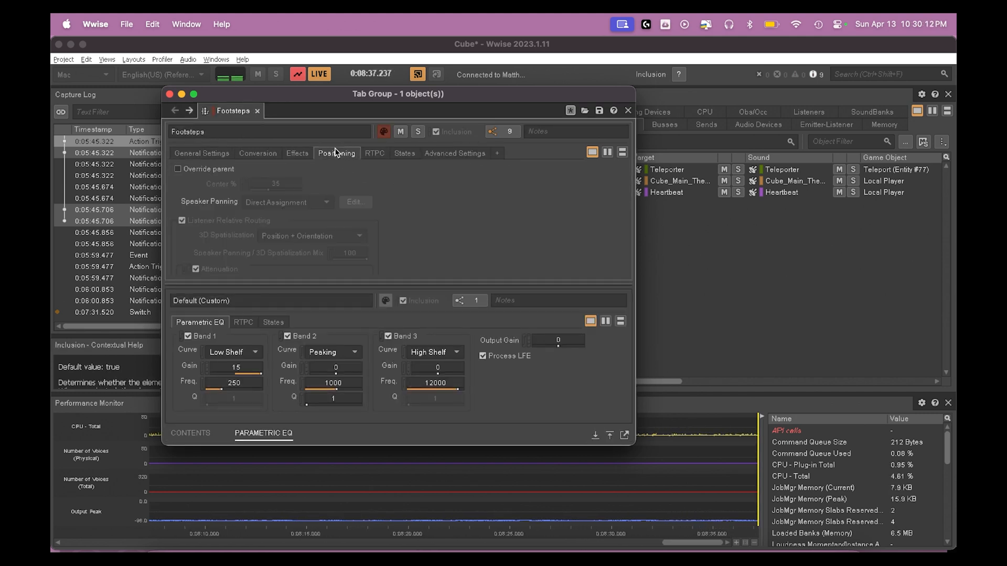
pyautogui.click(379, 154)
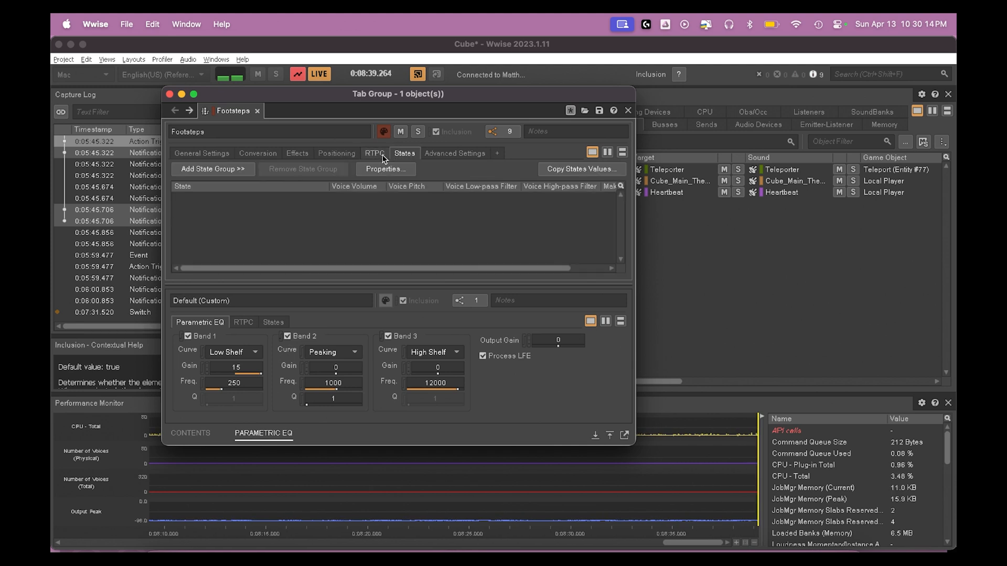
pyautogui.click(404, 154)
pyautogui.click(440, 157)
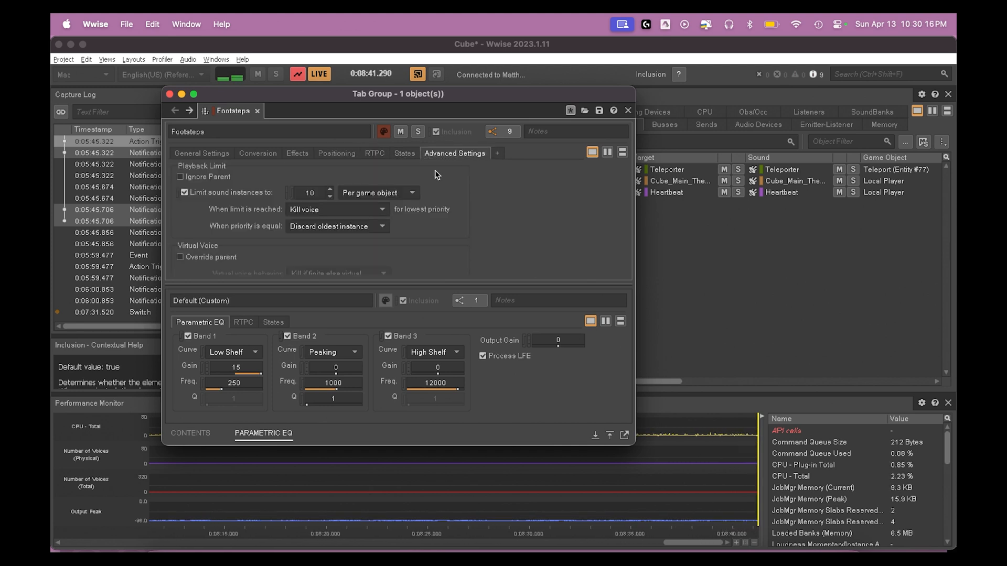